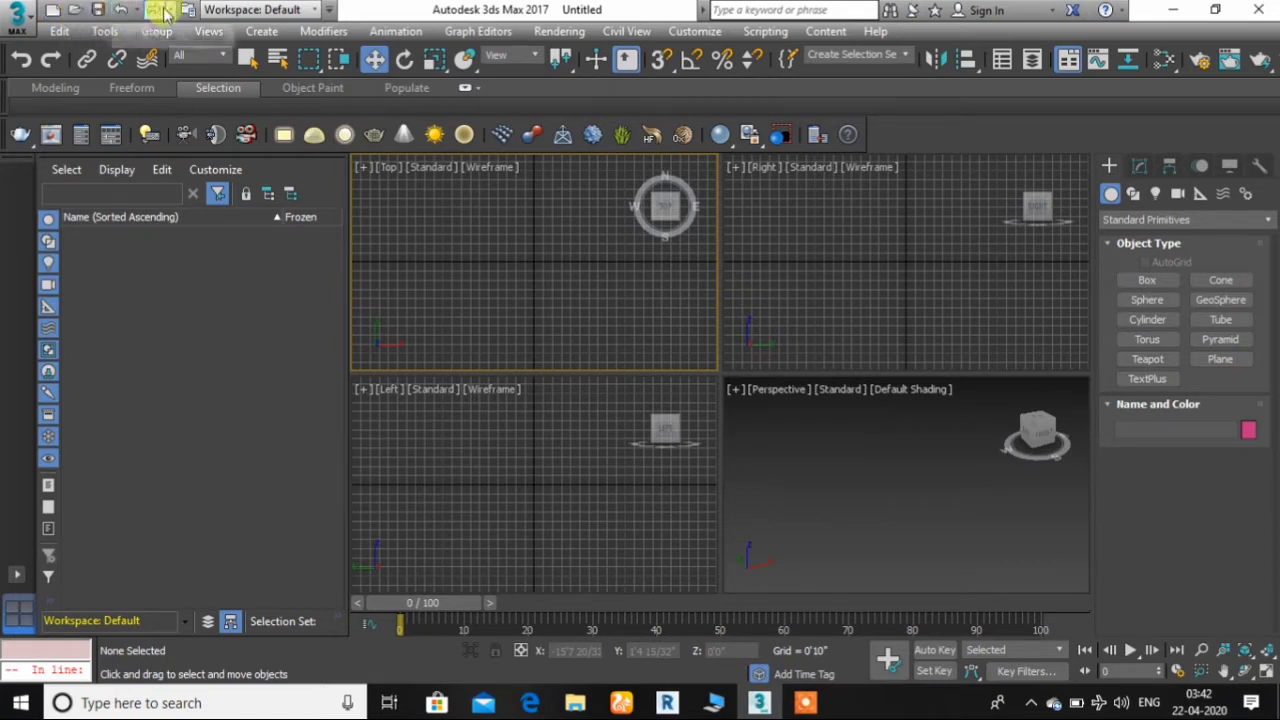
click(38, 16)
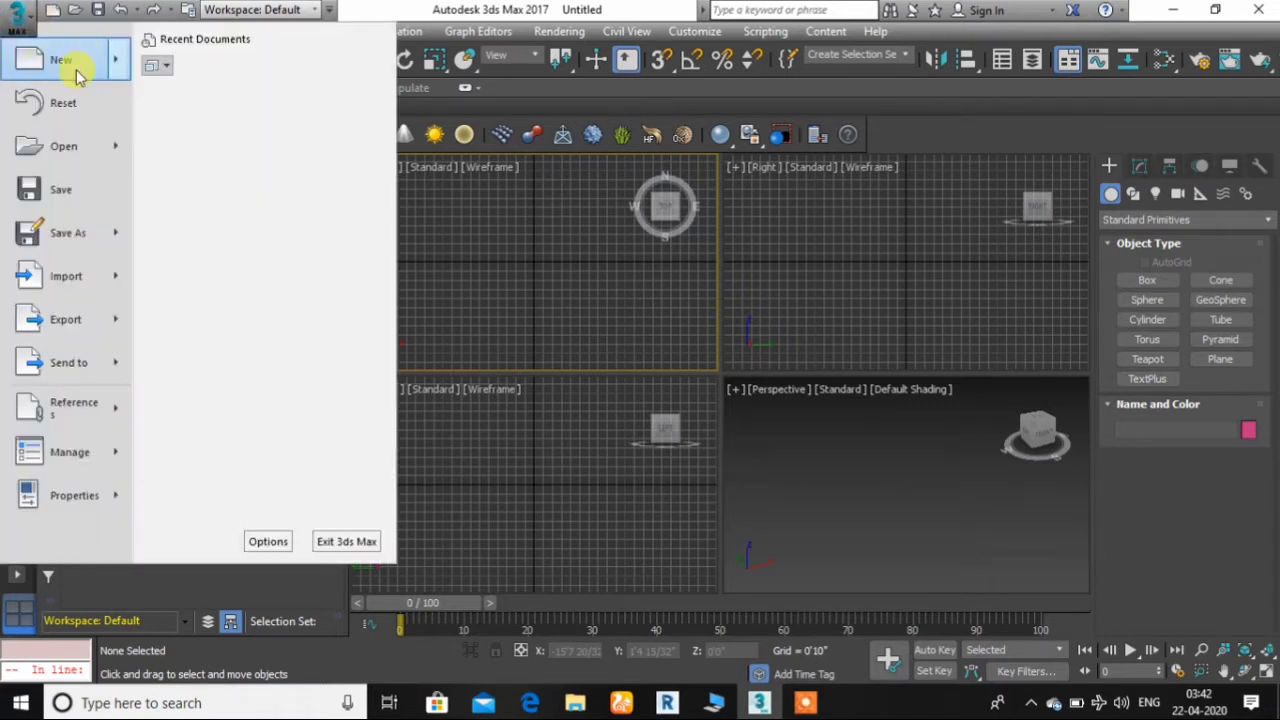
mouse_move(68, 158)
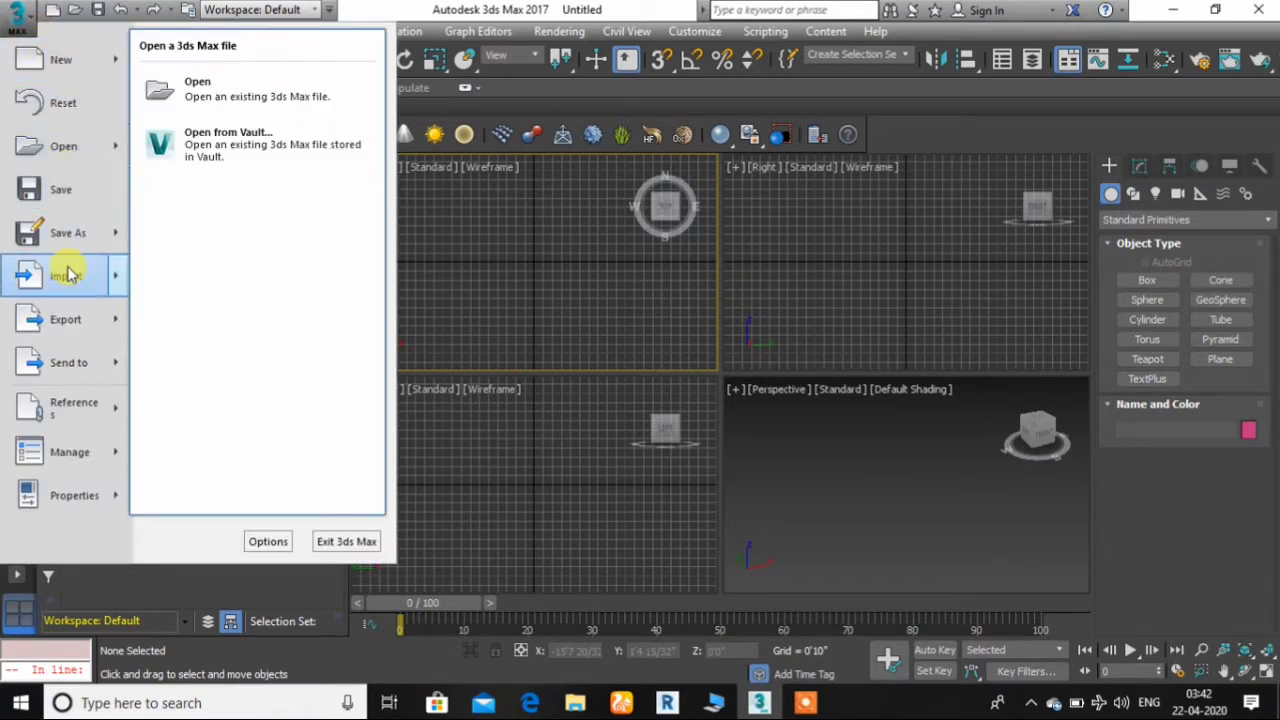
mouse_move(70, 290)
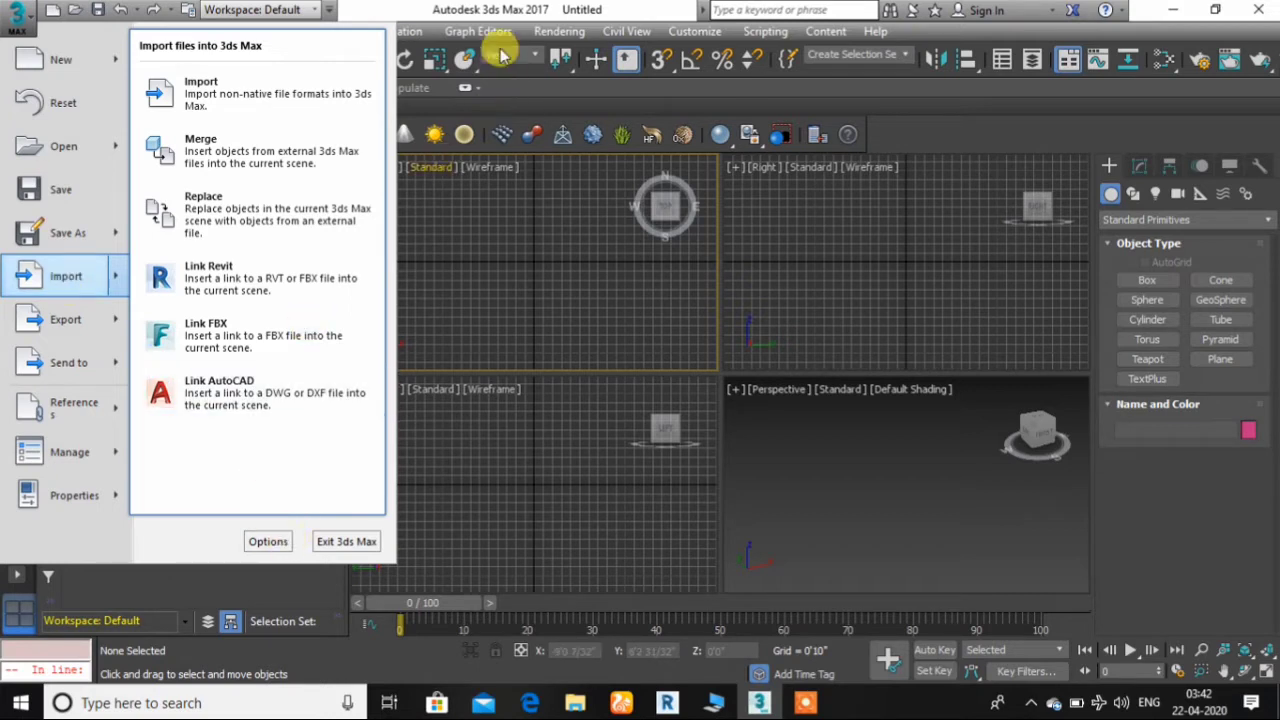
click(497, 9)
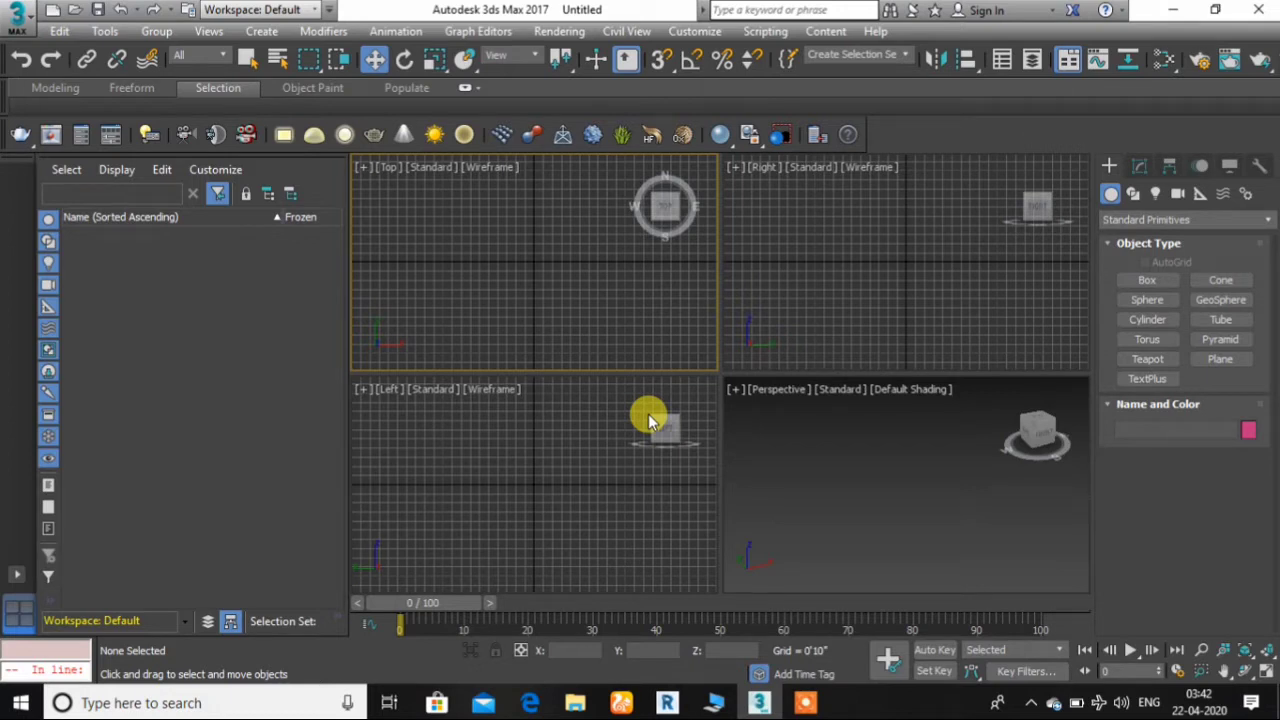
Step: Activate the Perspective, Top, Right and Left viewports one after another
click(818, 470)
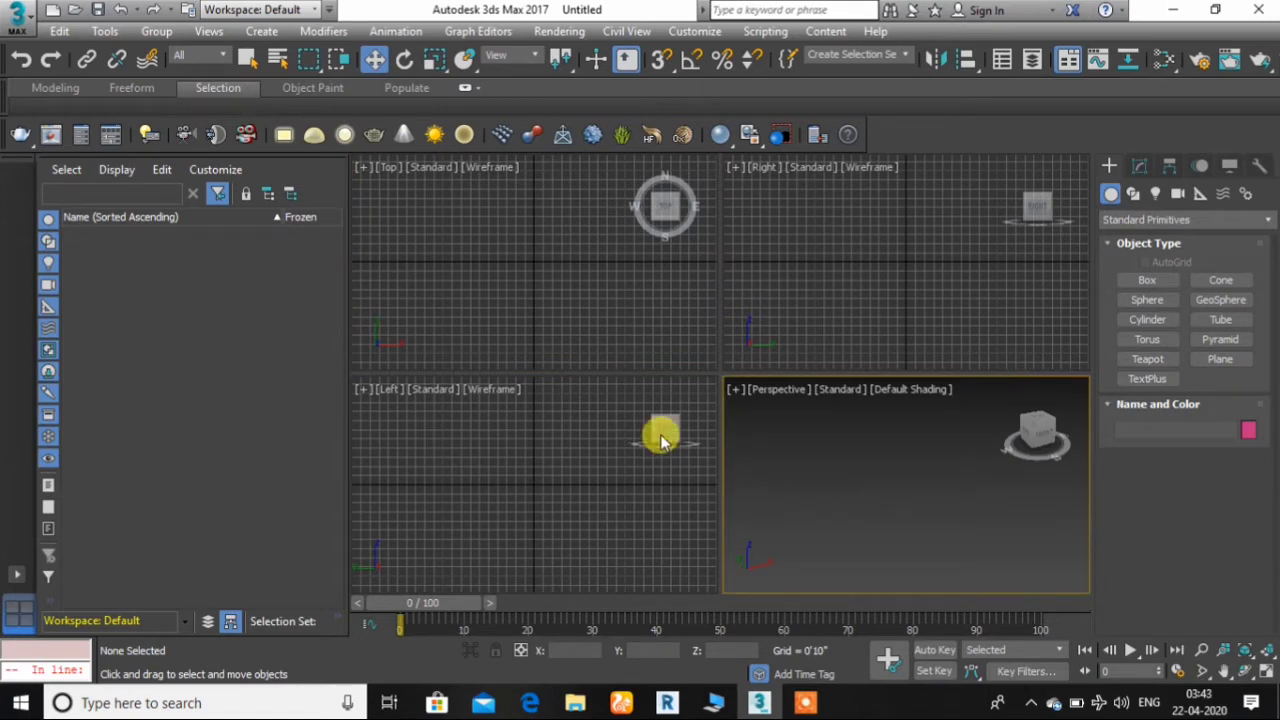
click(449, 271)
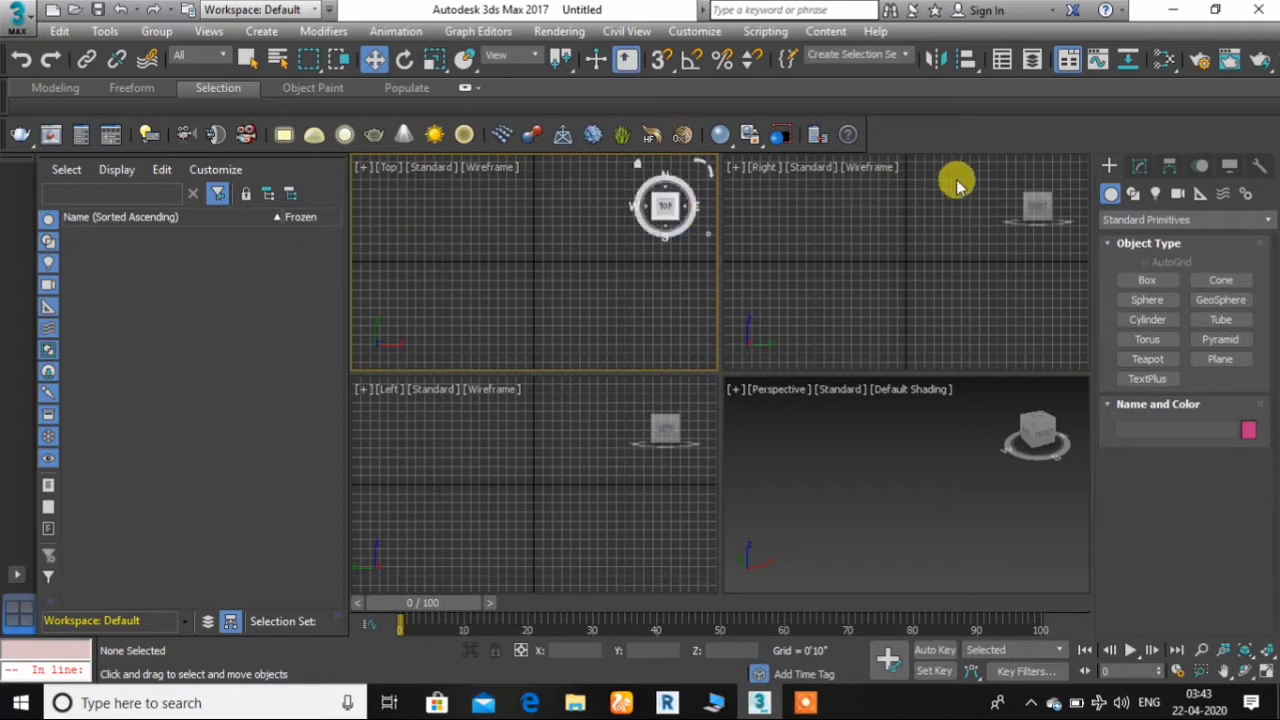
click(773, 214)
click(565, 420)
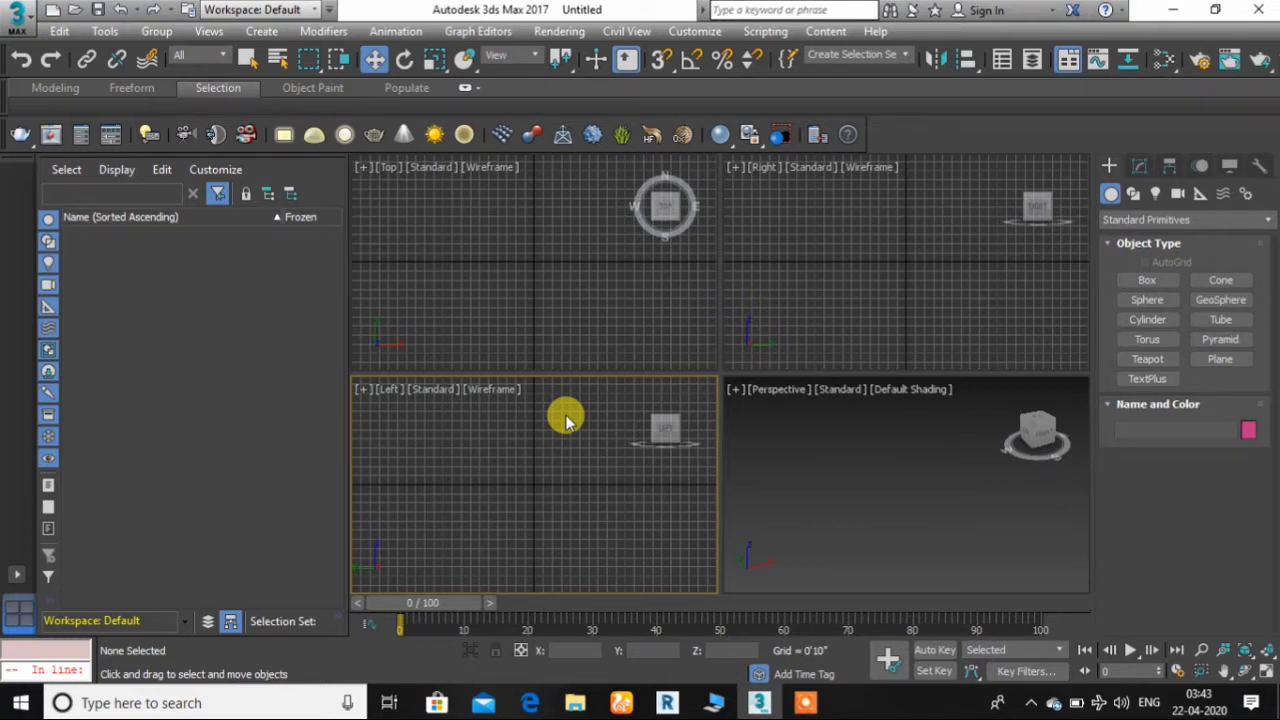
Step: Examine the Max.mentalray tool settings and the ModularToolbarsUI, ame-light, ame-dark and DefaultUI schemes in the Custom UI and Defaults Switcher without applying any
click(692, 34)
mouse_move(700, 176)
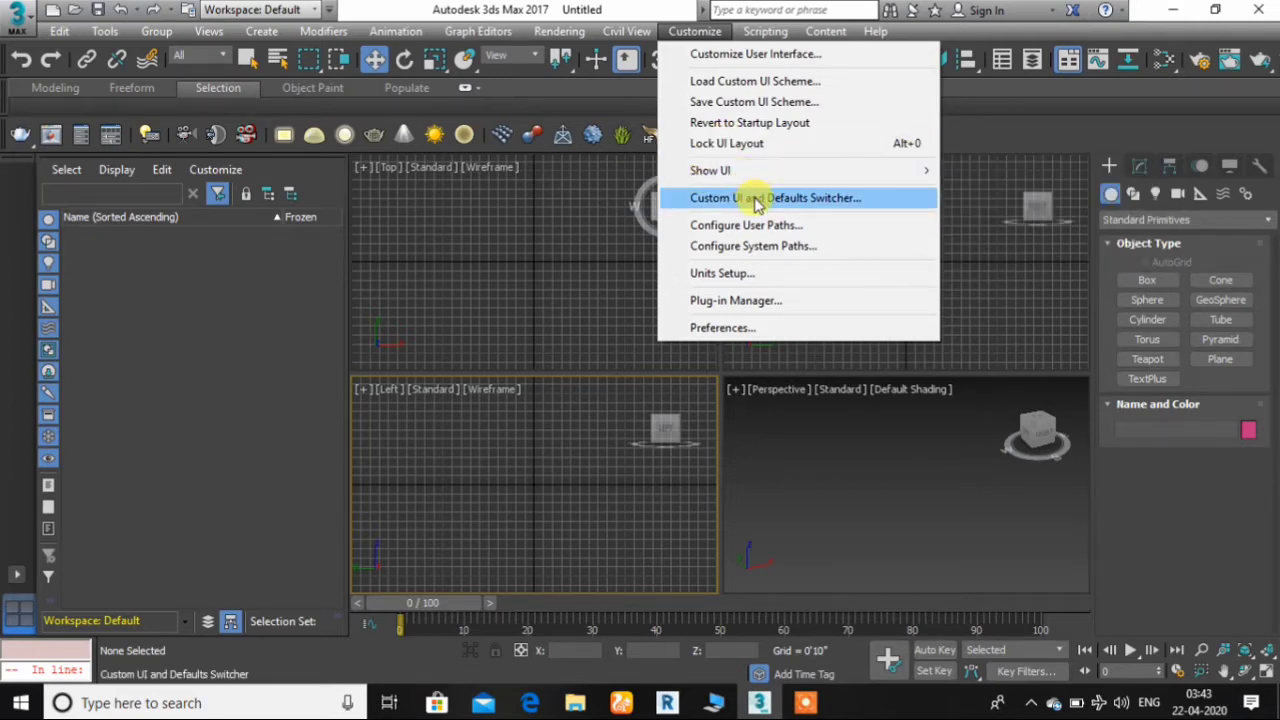
click(757, 200)
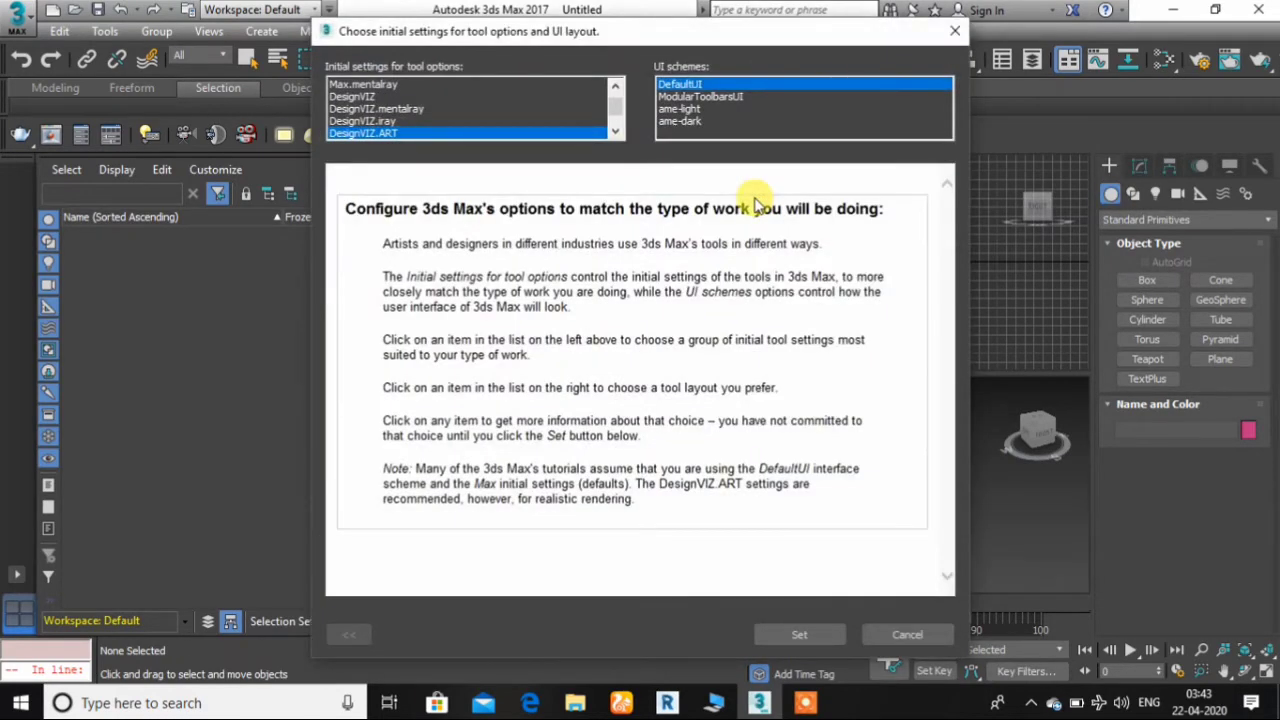
click(449, 85)
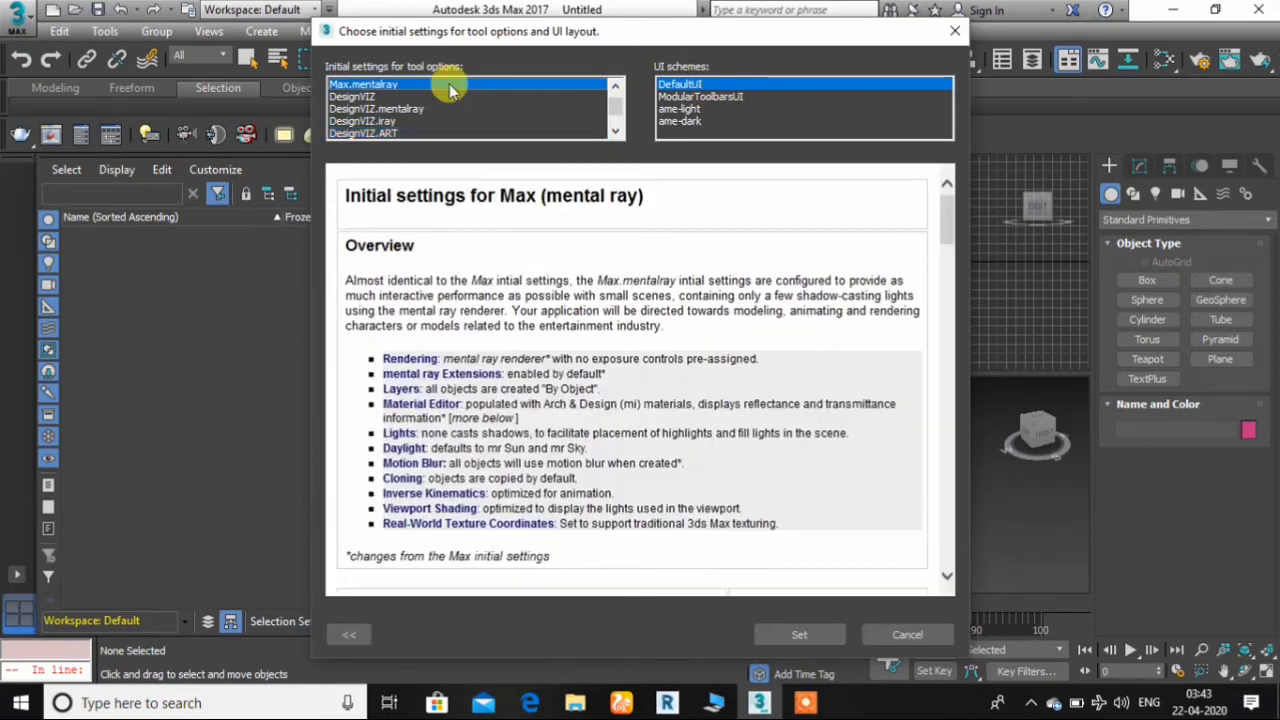
click(716, 97)
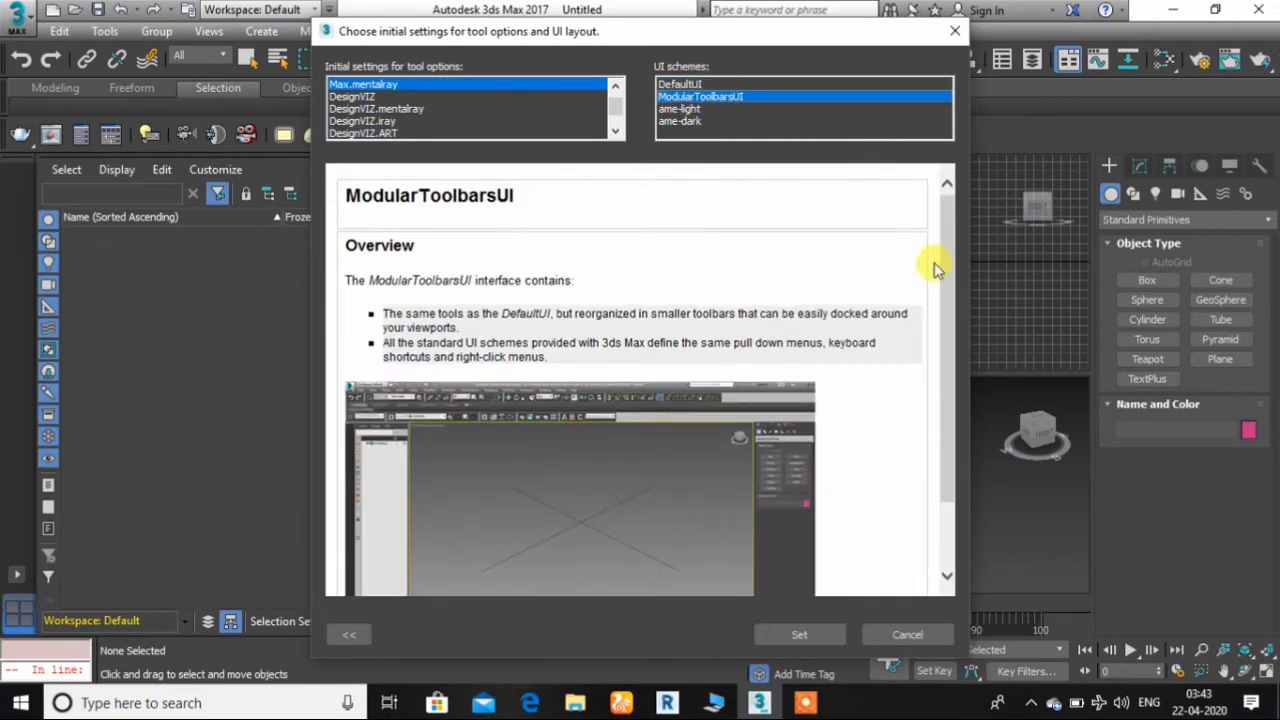
drag(945, 275, 949, 399)
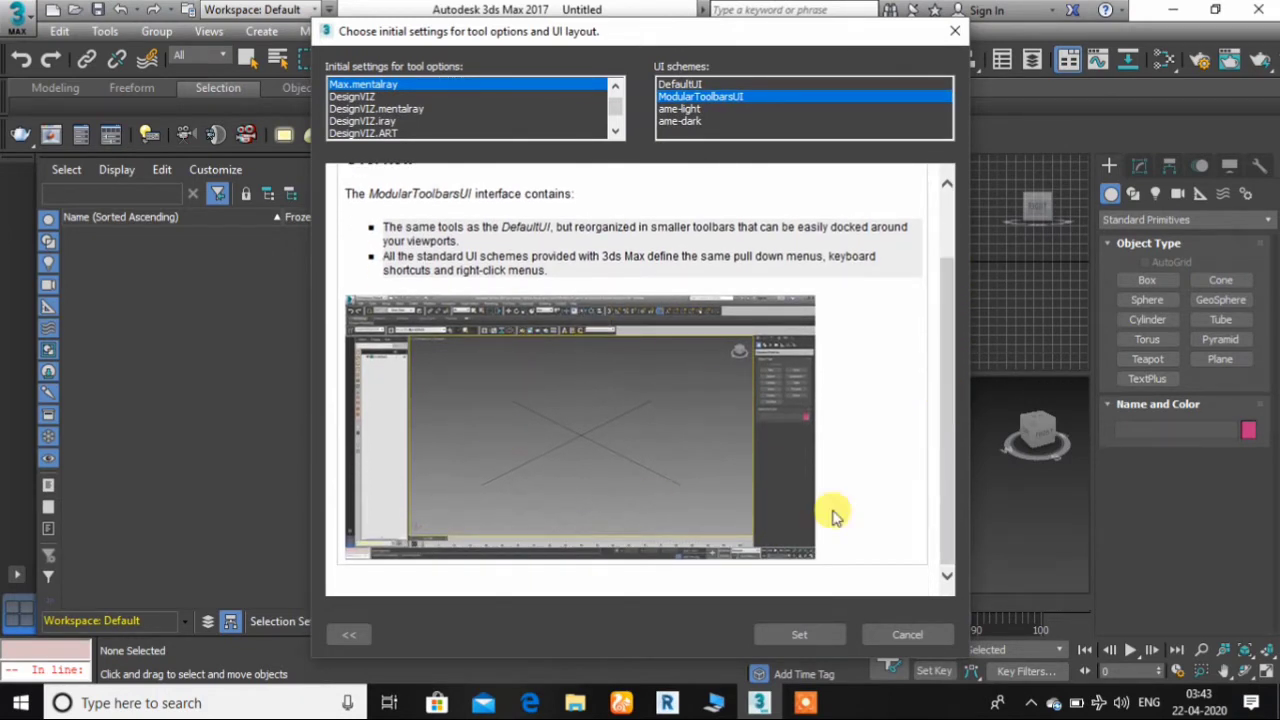
click(700, 108)
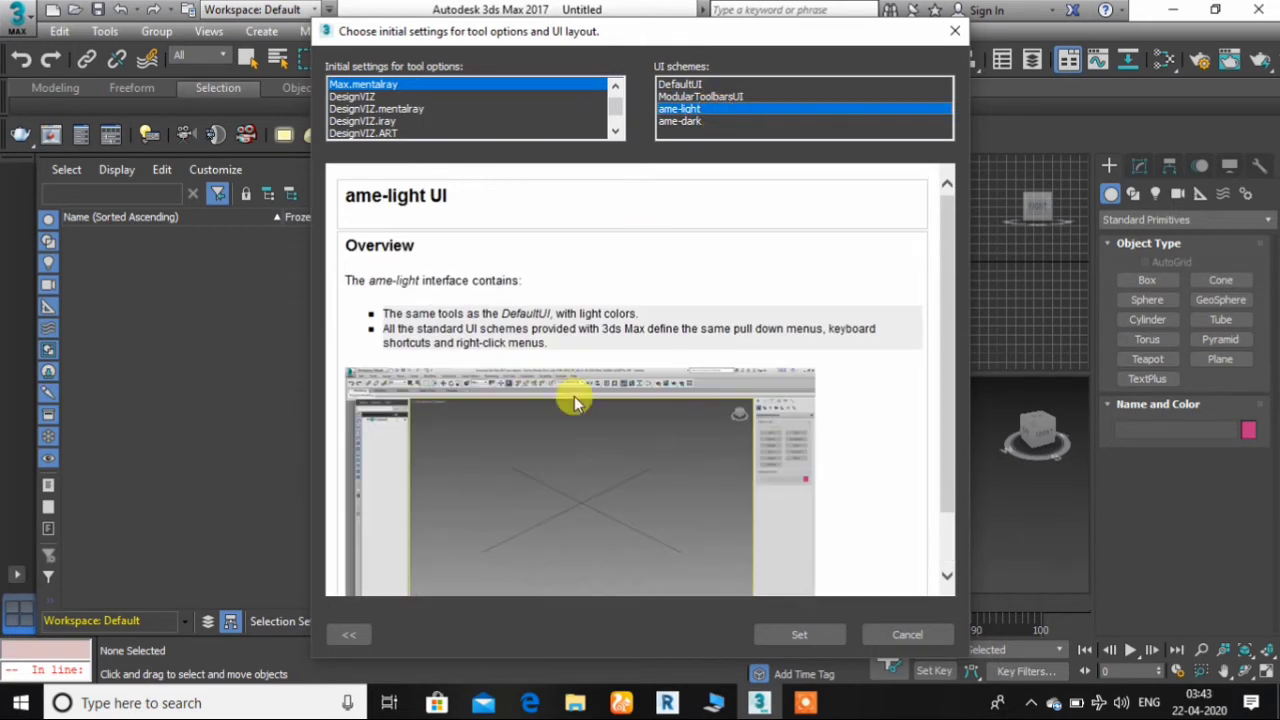
drag(946, 325, 945, 425)
click(746, 122)
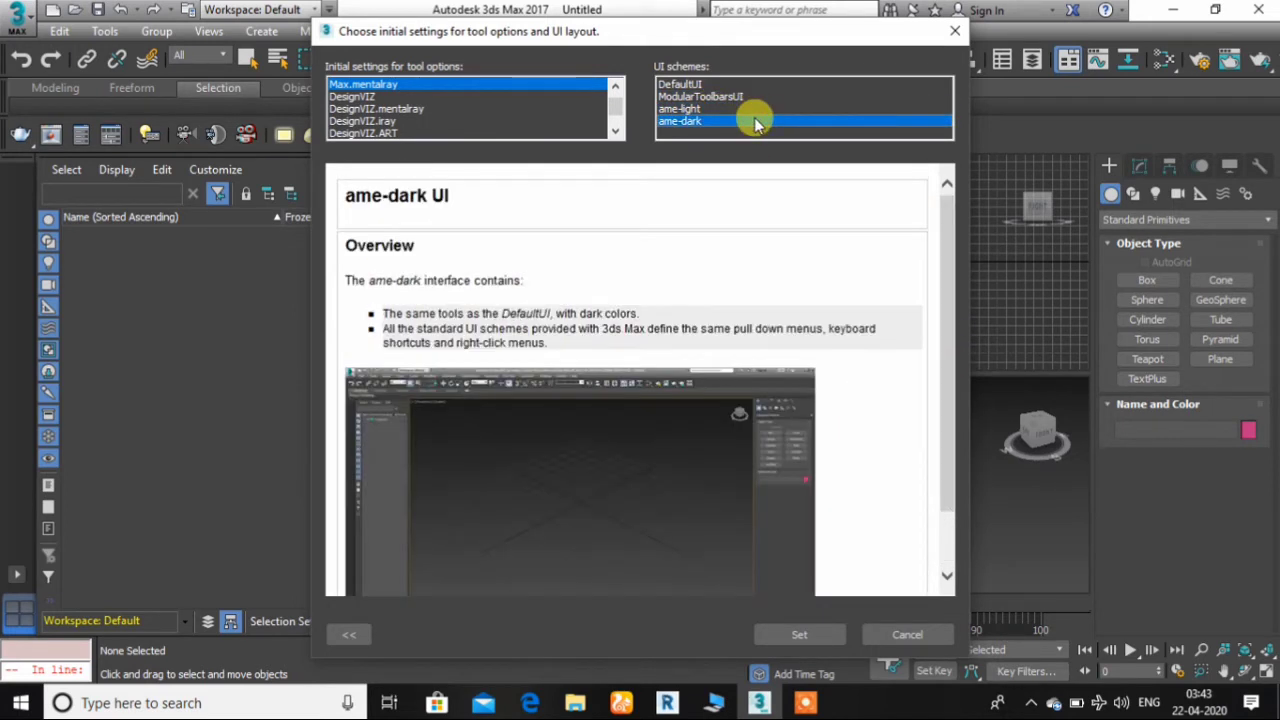
click(714, 86)
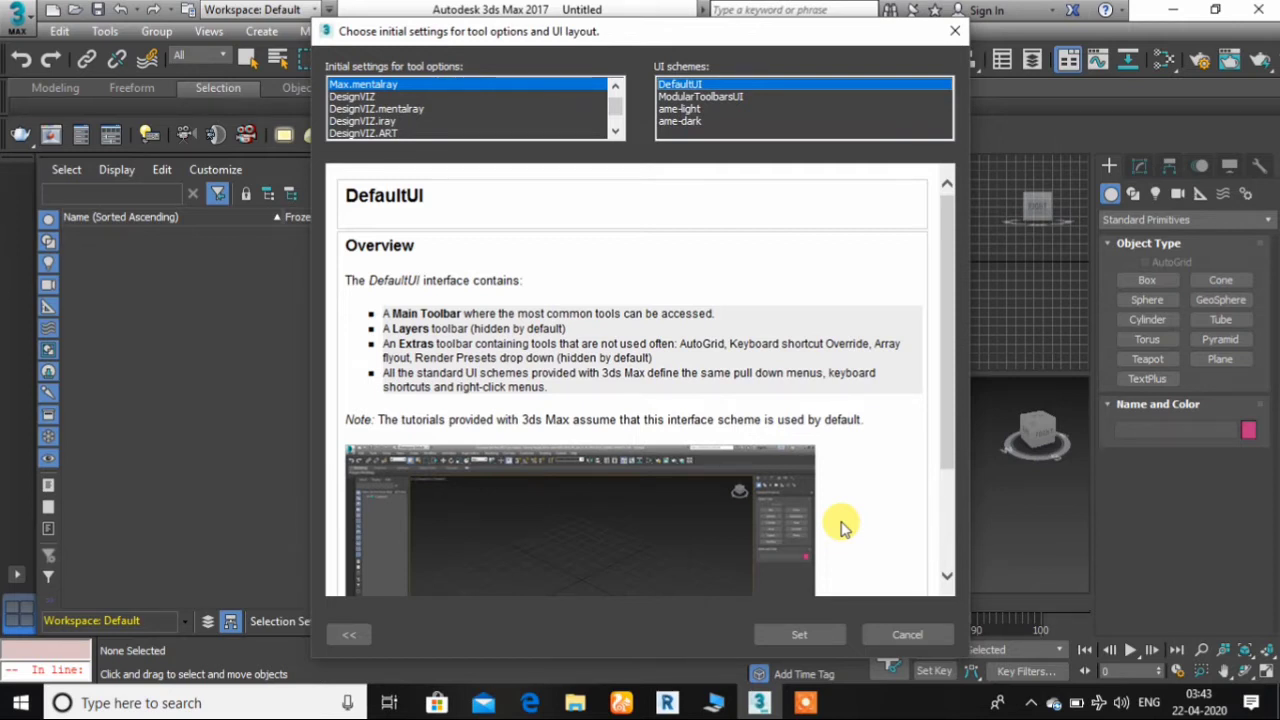
click(905, 634)
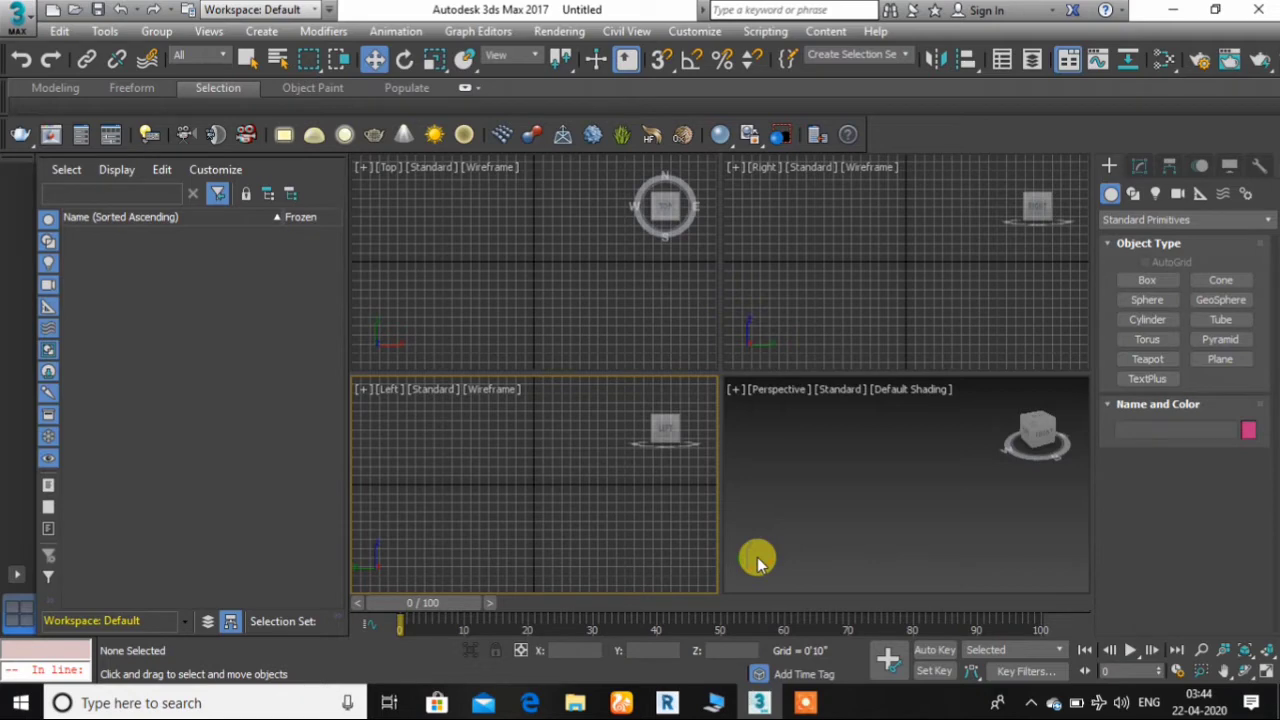
Step: Enable converting local file paths to relative in the file handling preferences and apply the setting
click(694, 31)
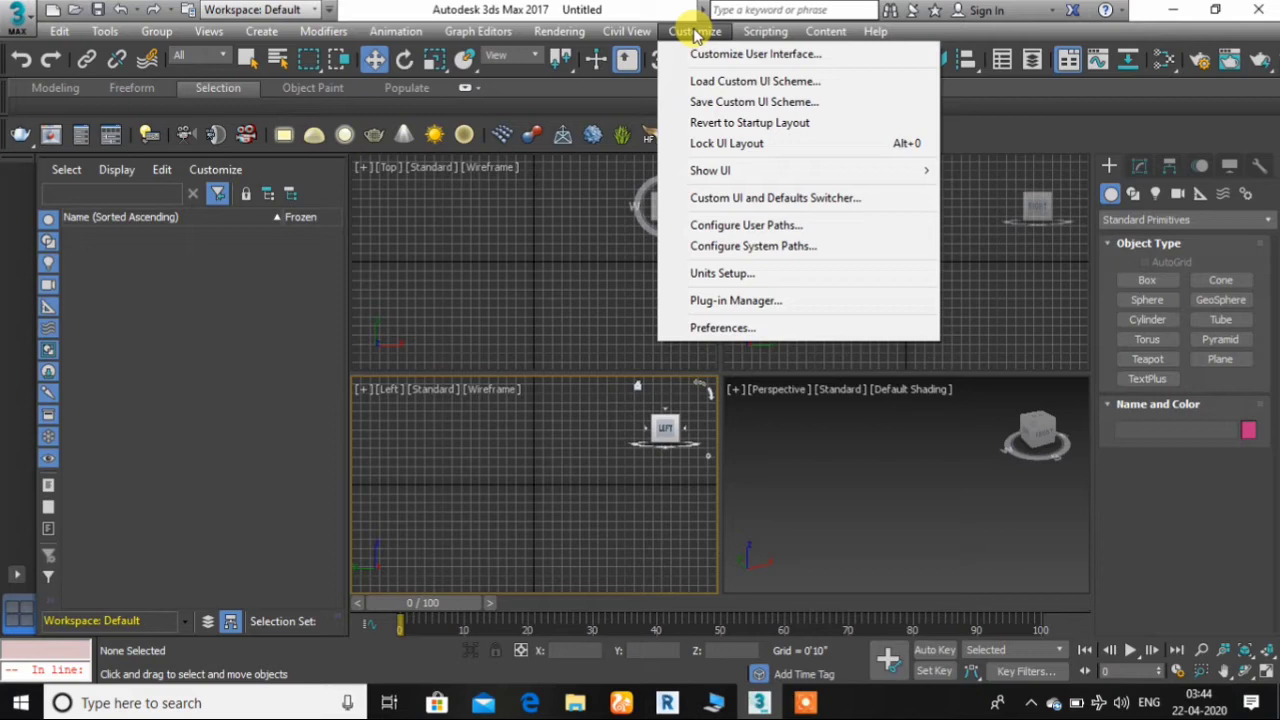
click(735, 329)
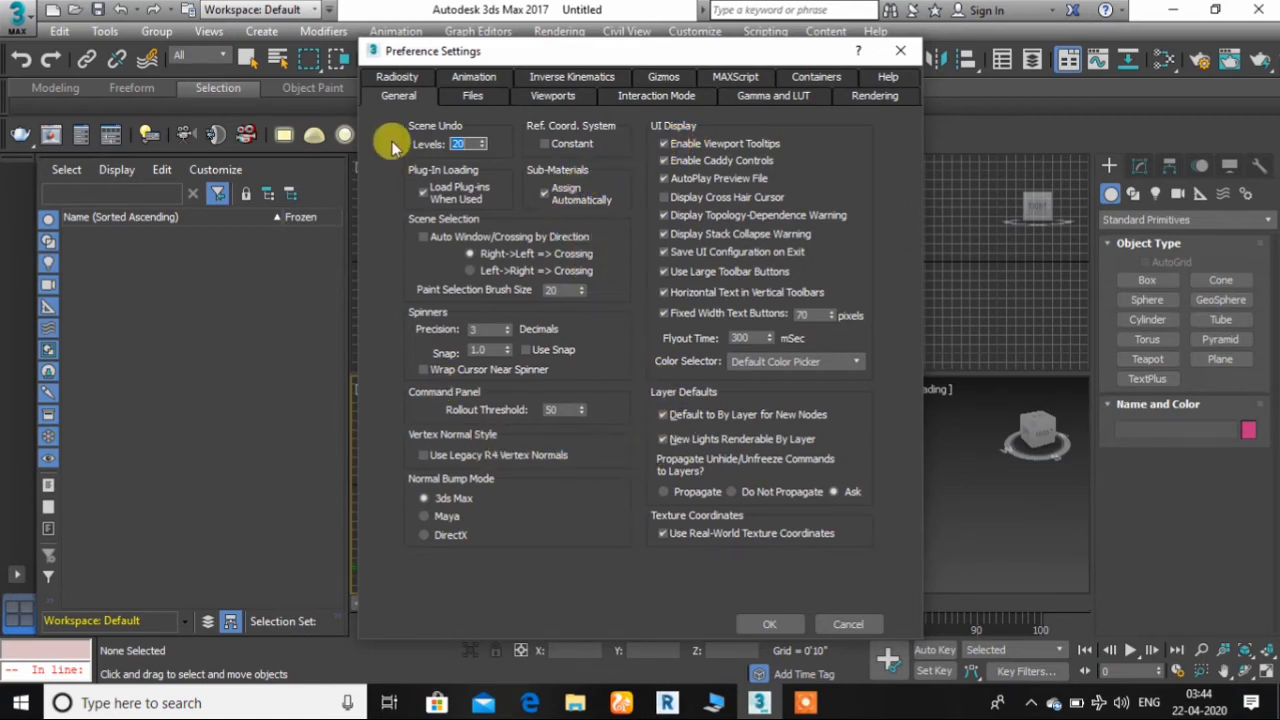
click(397, 78)
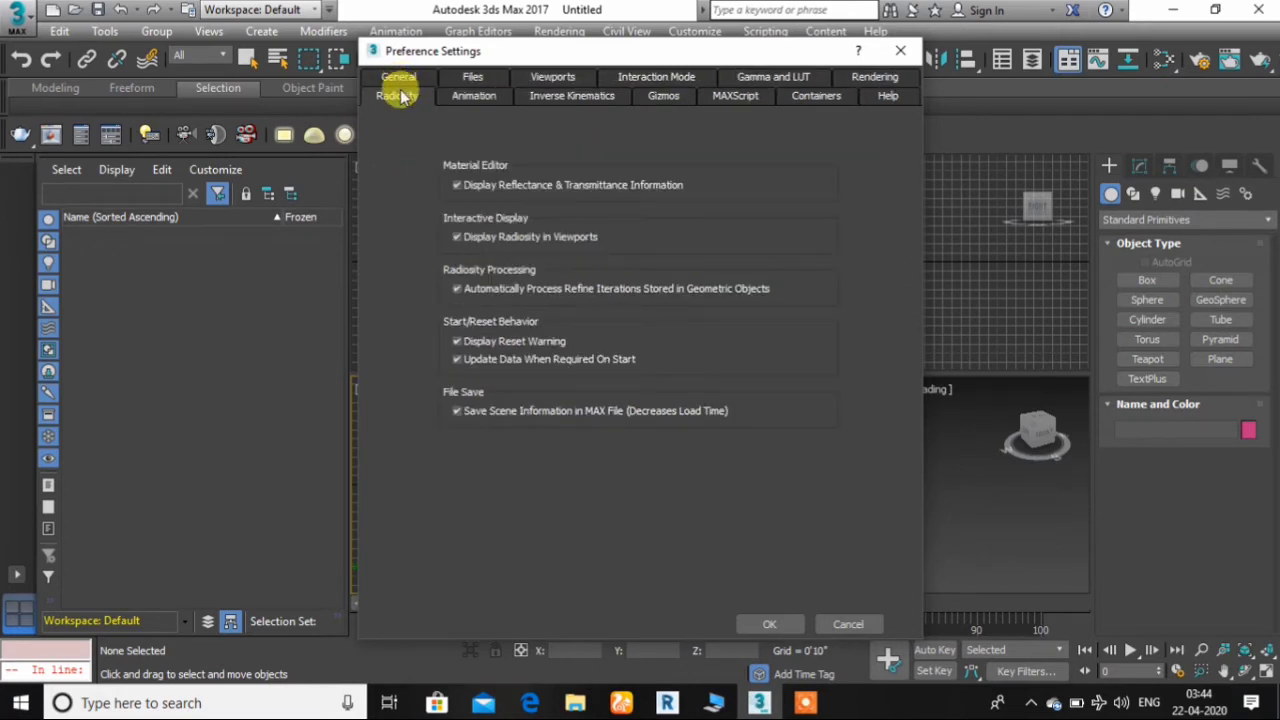
click(460, 80)
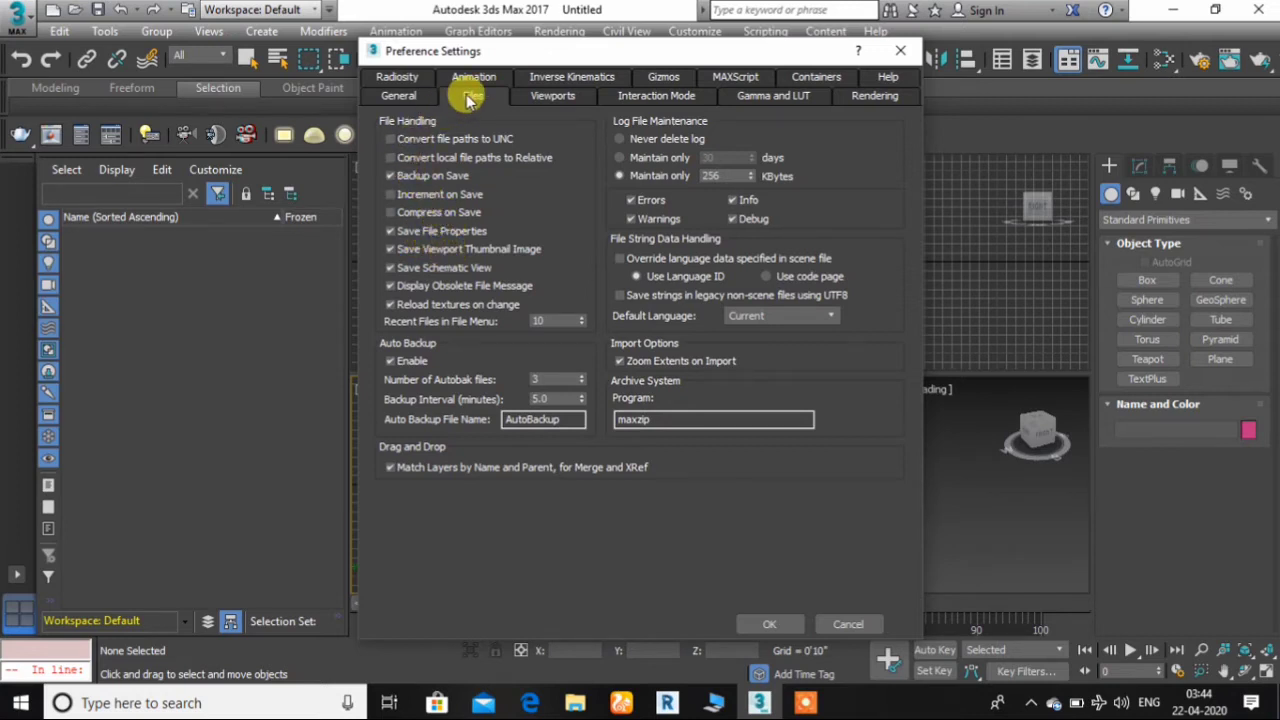
click(396, 158)
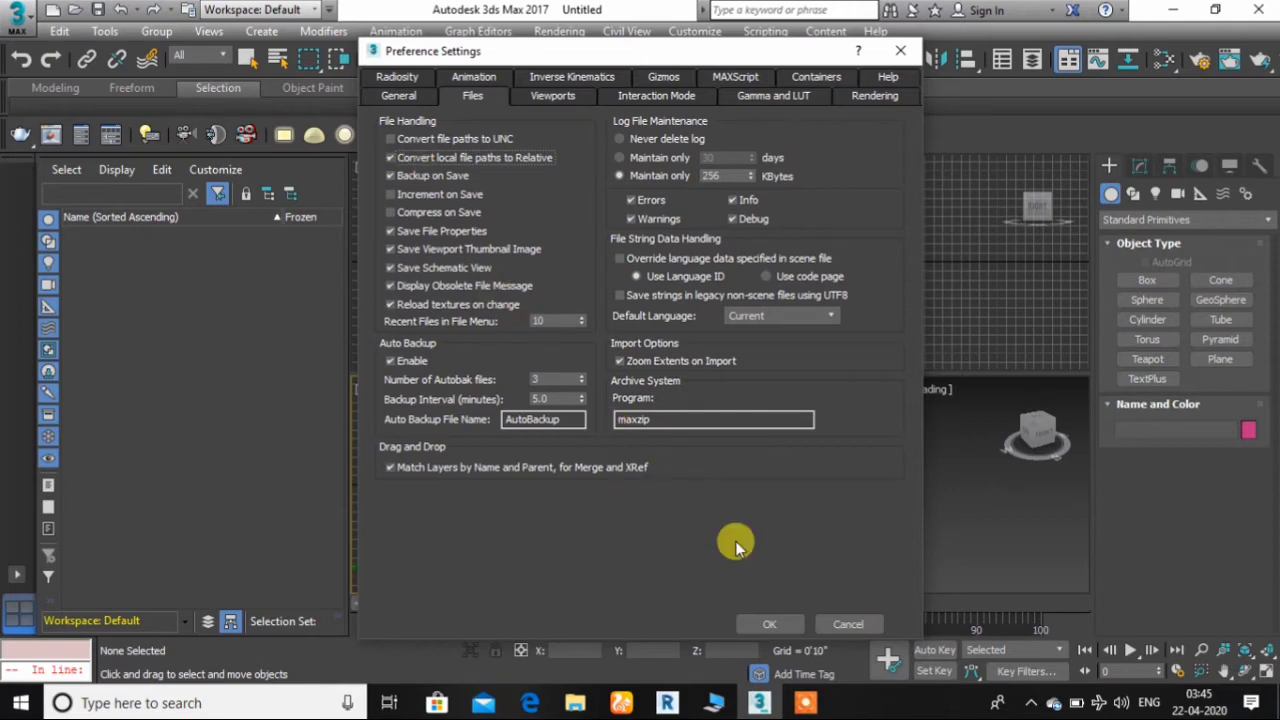
click(776, 624)
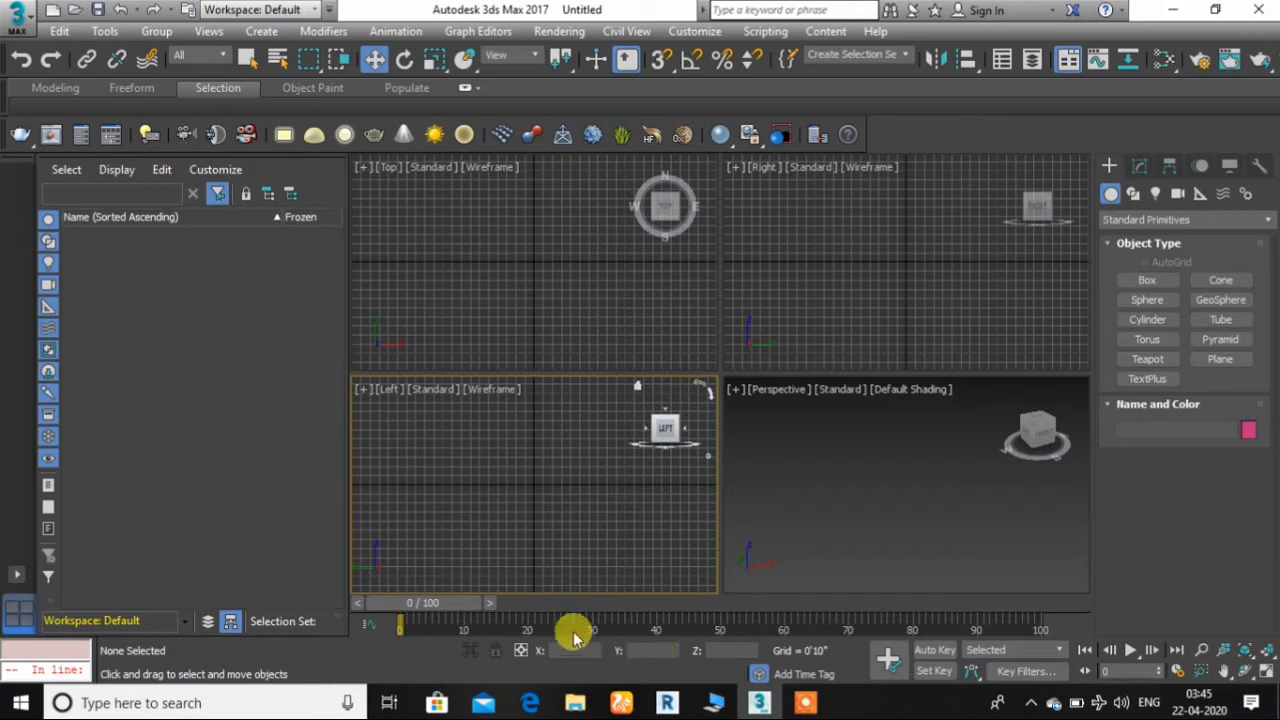
Step: Create a box about 3'3" long, 3'6" wide and 2'2" high in the Perspective viewport
click(881, 305)
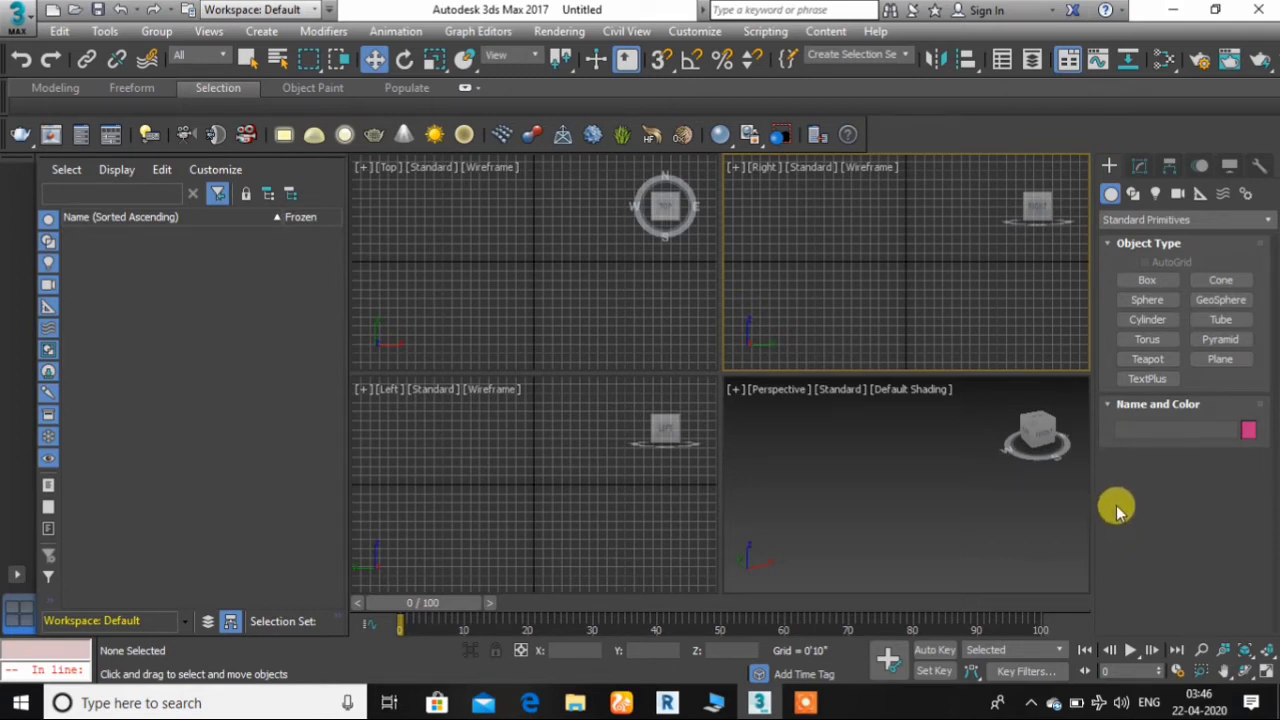
click(1158, 286)
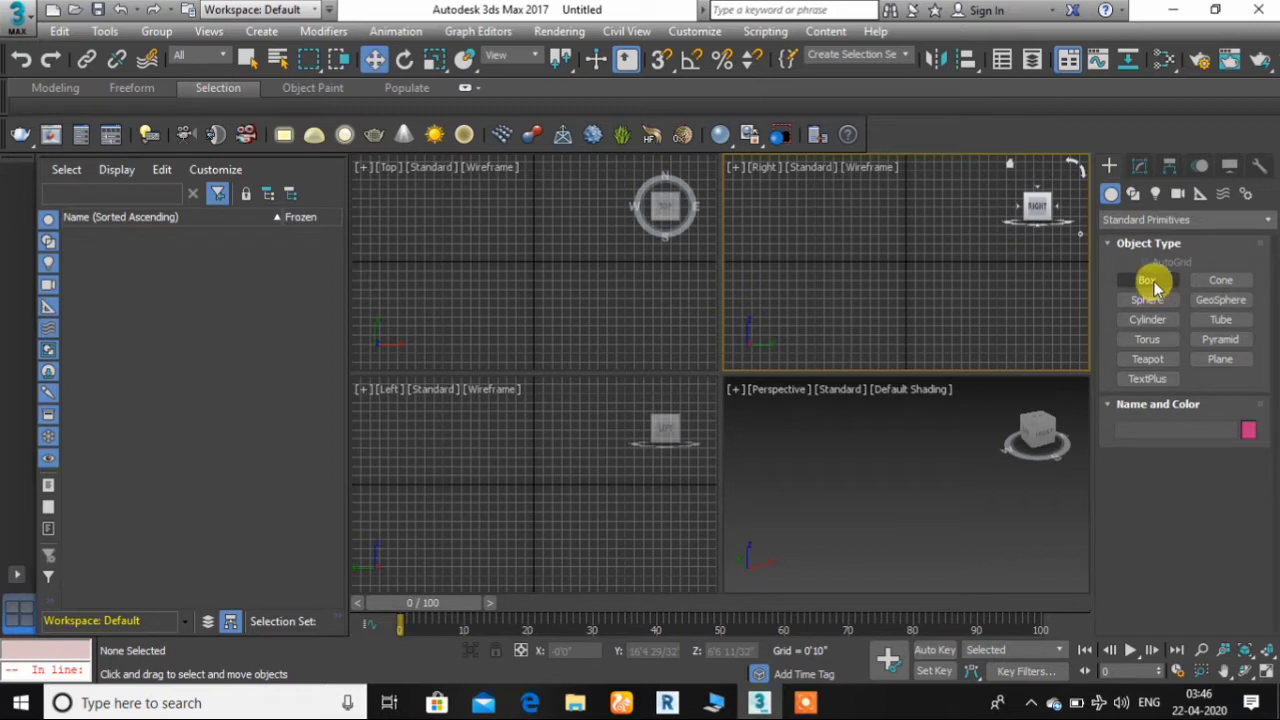
click(800, 477)
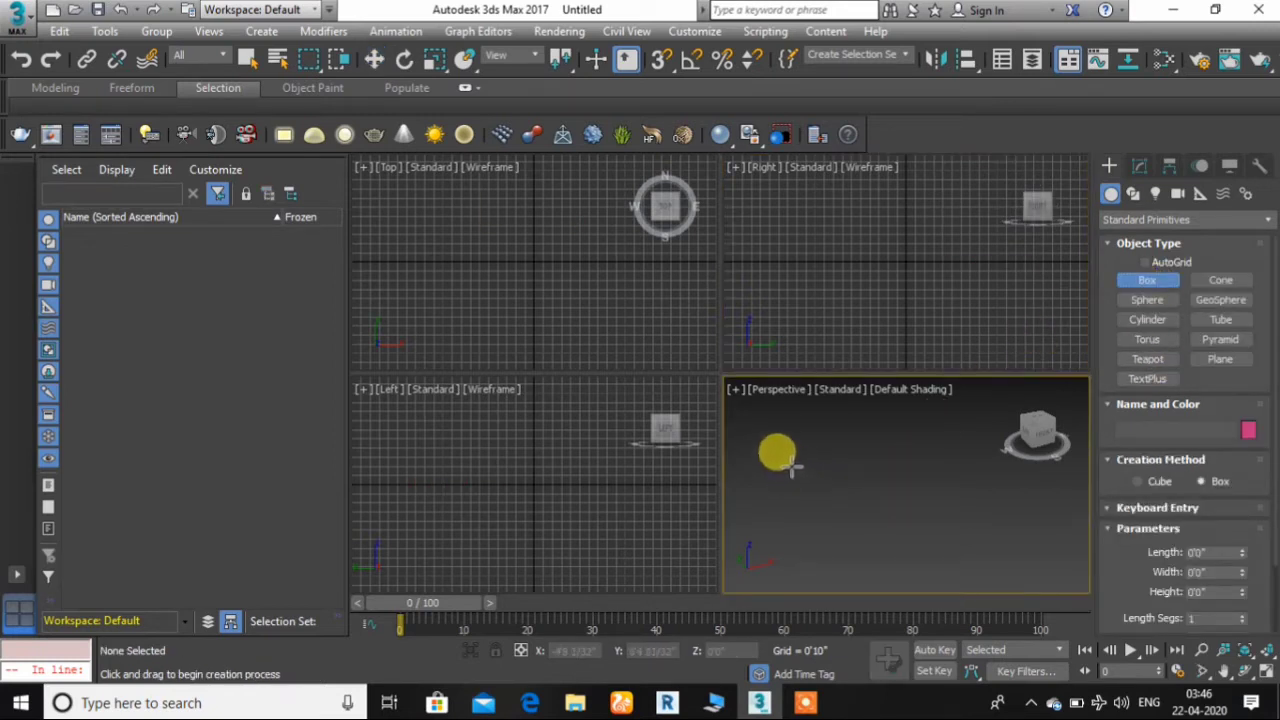
drag(790, 465, 862, 472)
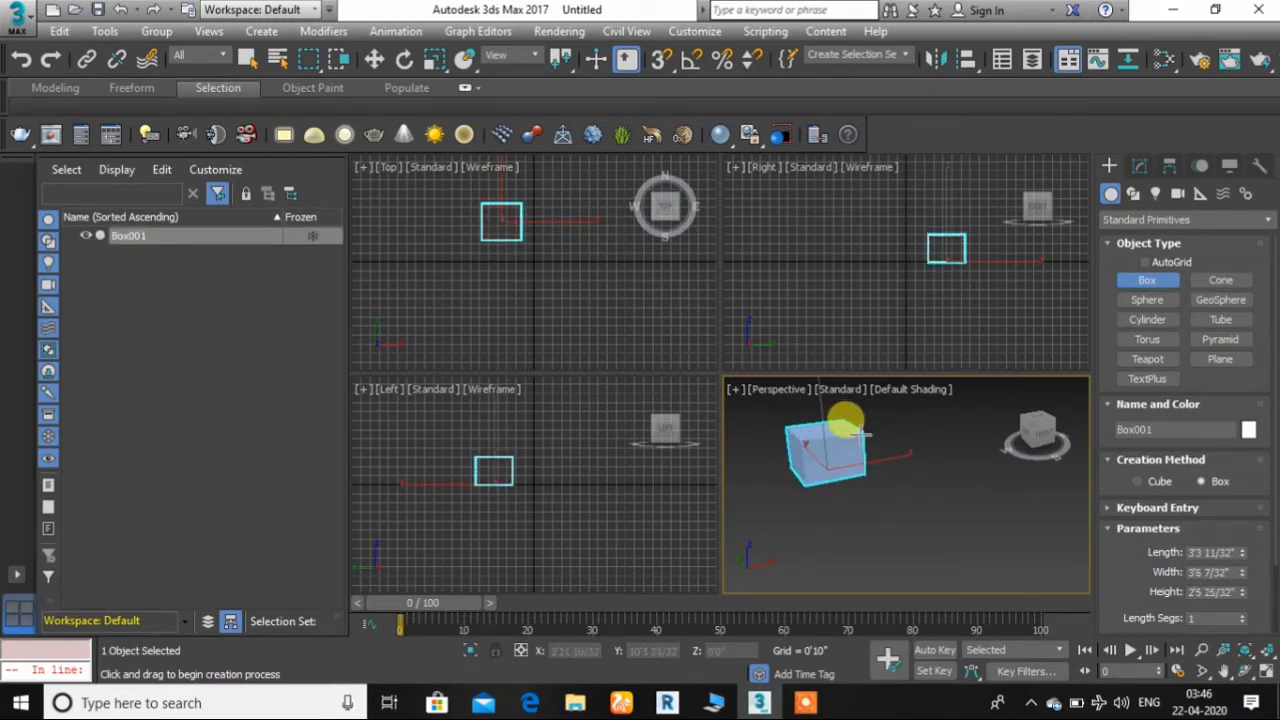
click(846, 425)
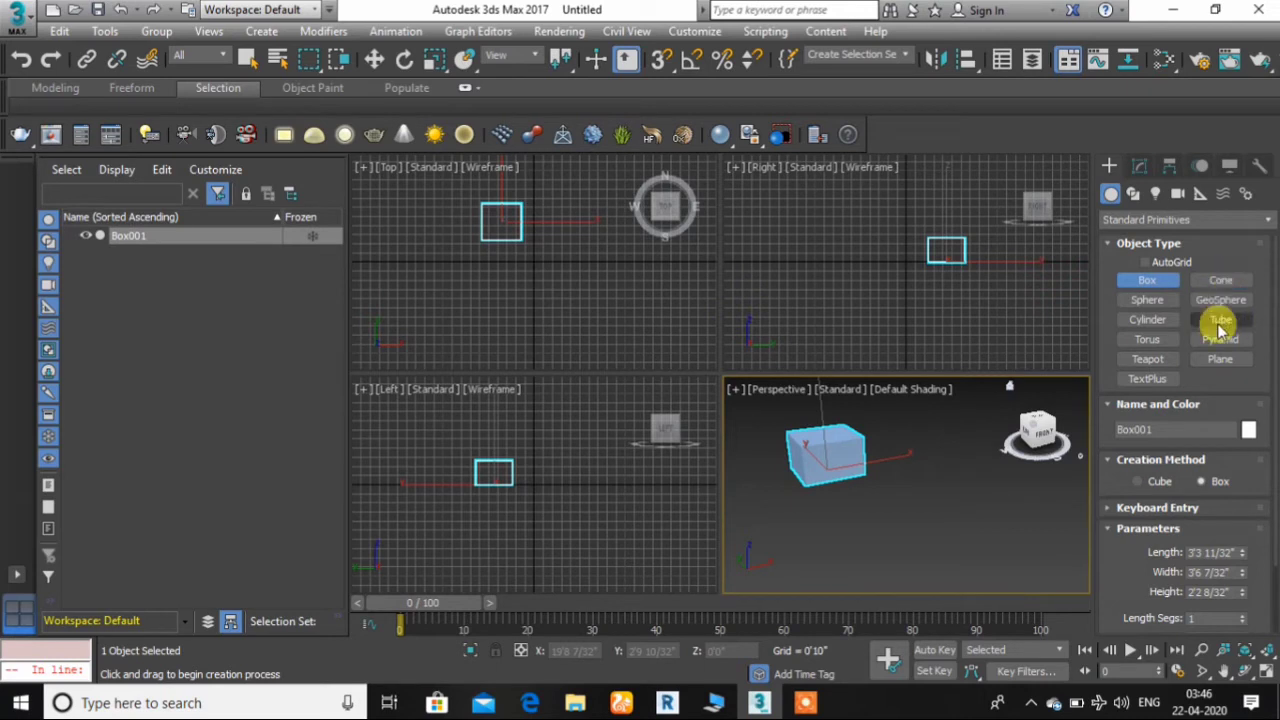
Step: Create a pointed cone in front of the box, with a base radius of about 2'9" and a height of about 5'3"
click(1222, 281)
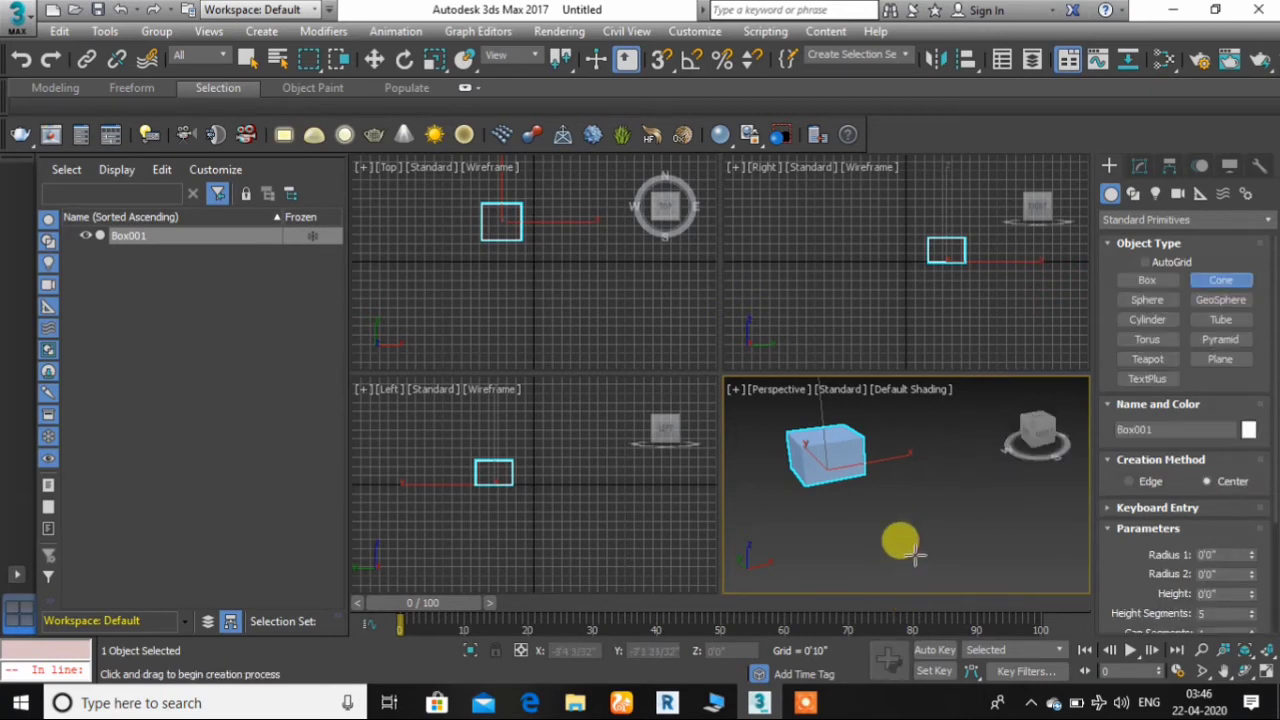
drag(903, 537, 941, 509)
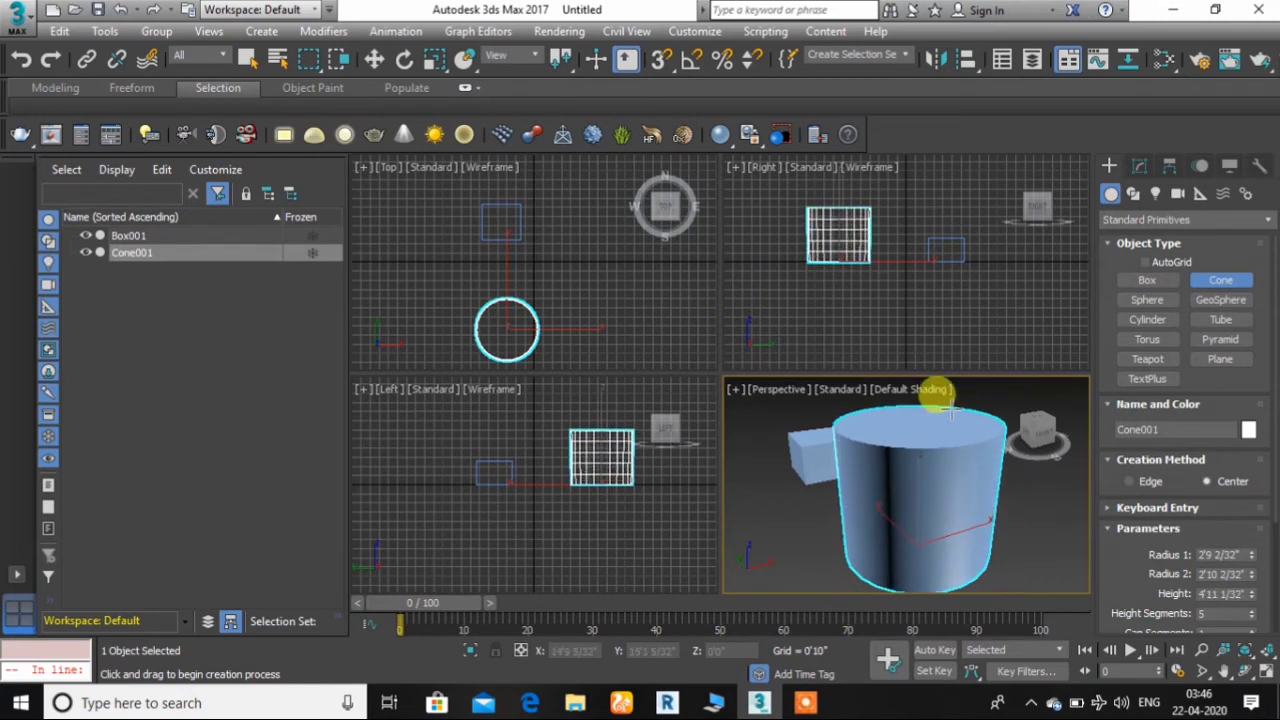
click(1012, 402)
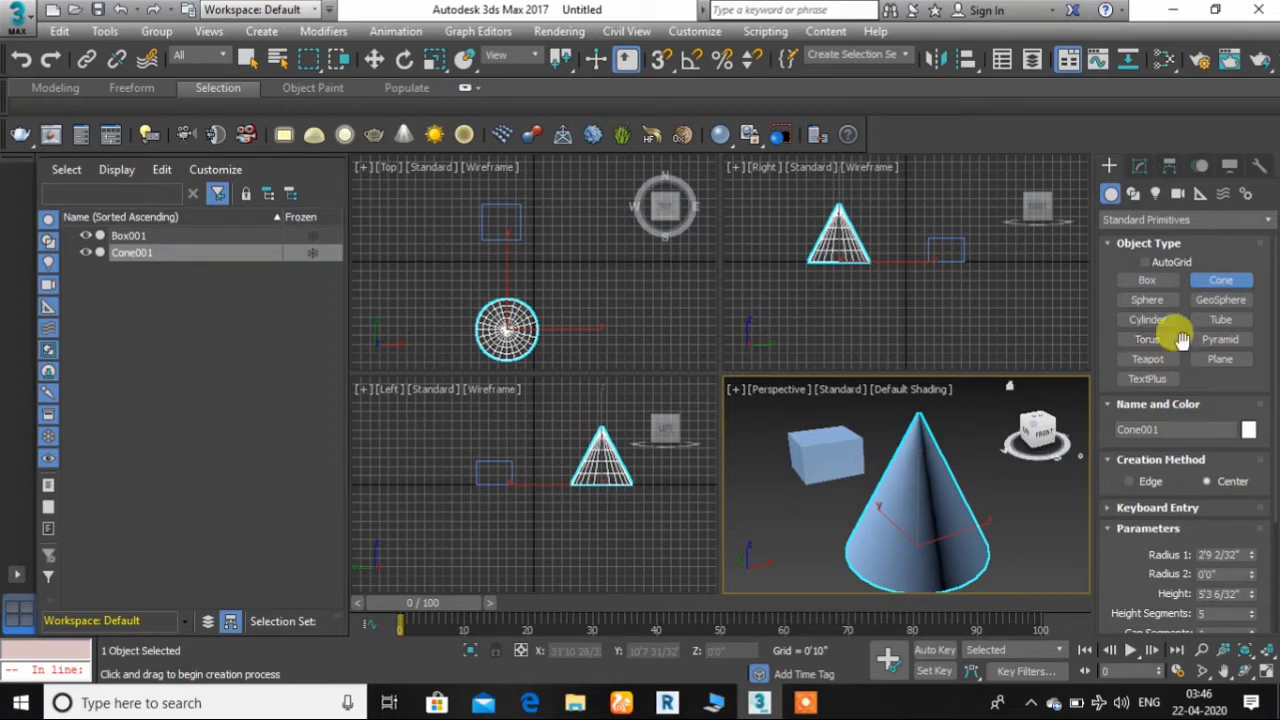
Step: Create a teapot with a radius of about 2'3" beside the cone in the Perspective viewport
click(1160, 362)
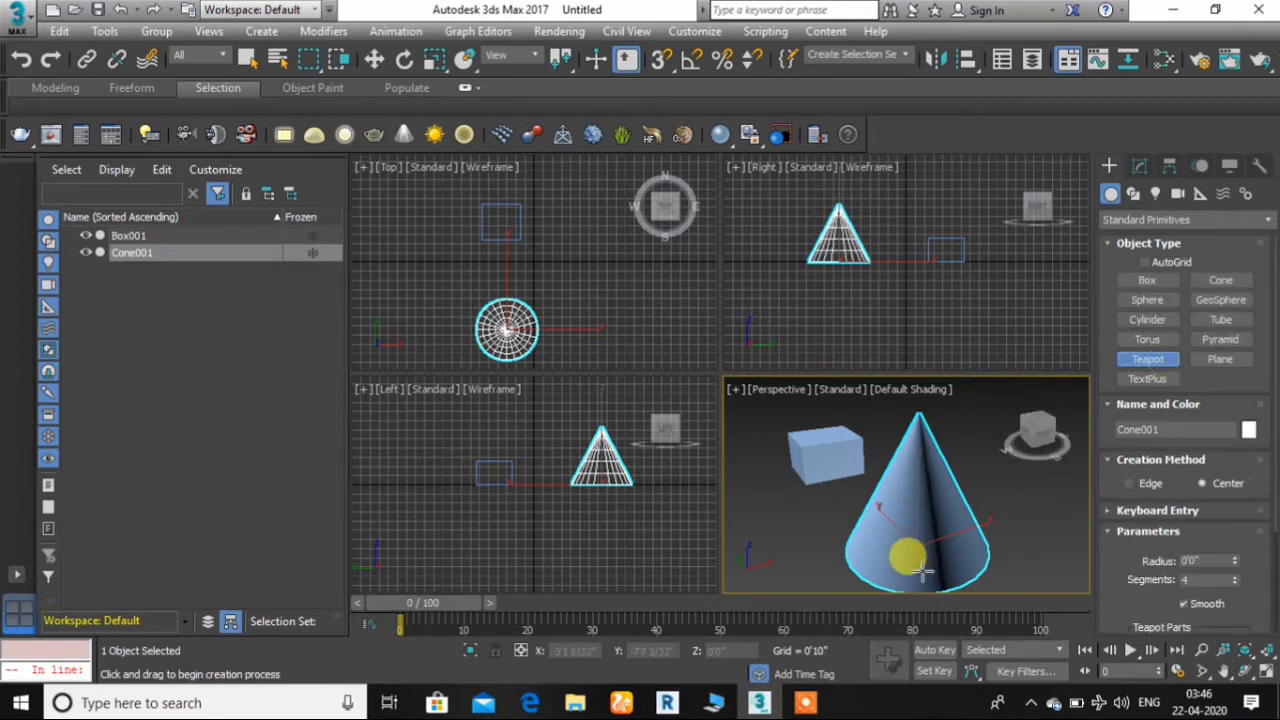
drag(1010, 487, 1020, 507)
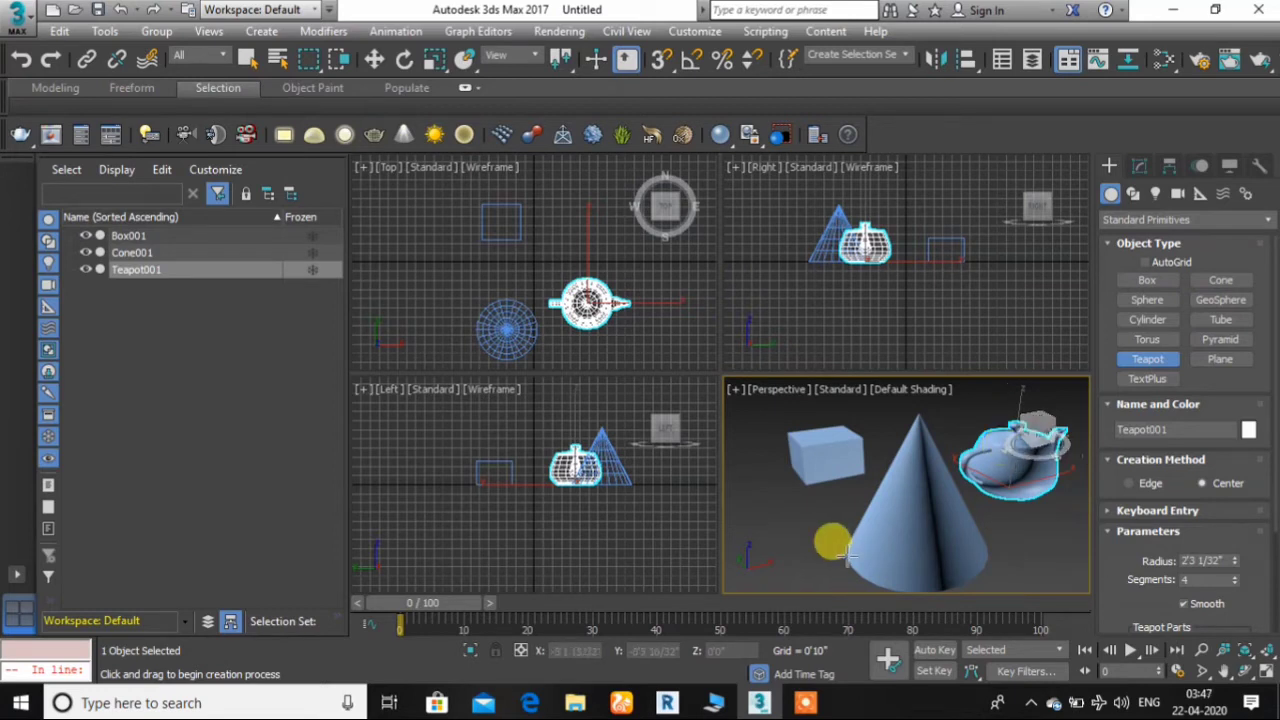
click(814, 463)
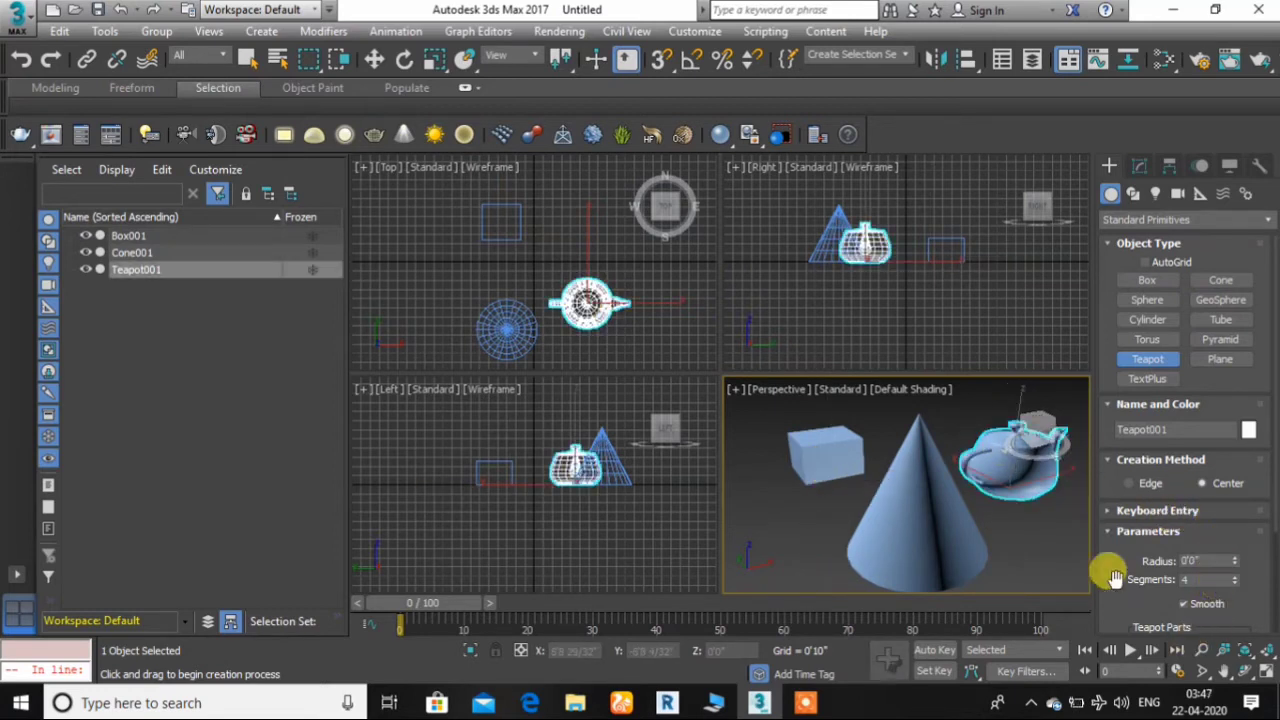
Step: Frame the selected teapot in the Perspective viewport with Zoom Extents Selected
click(1204, 652)
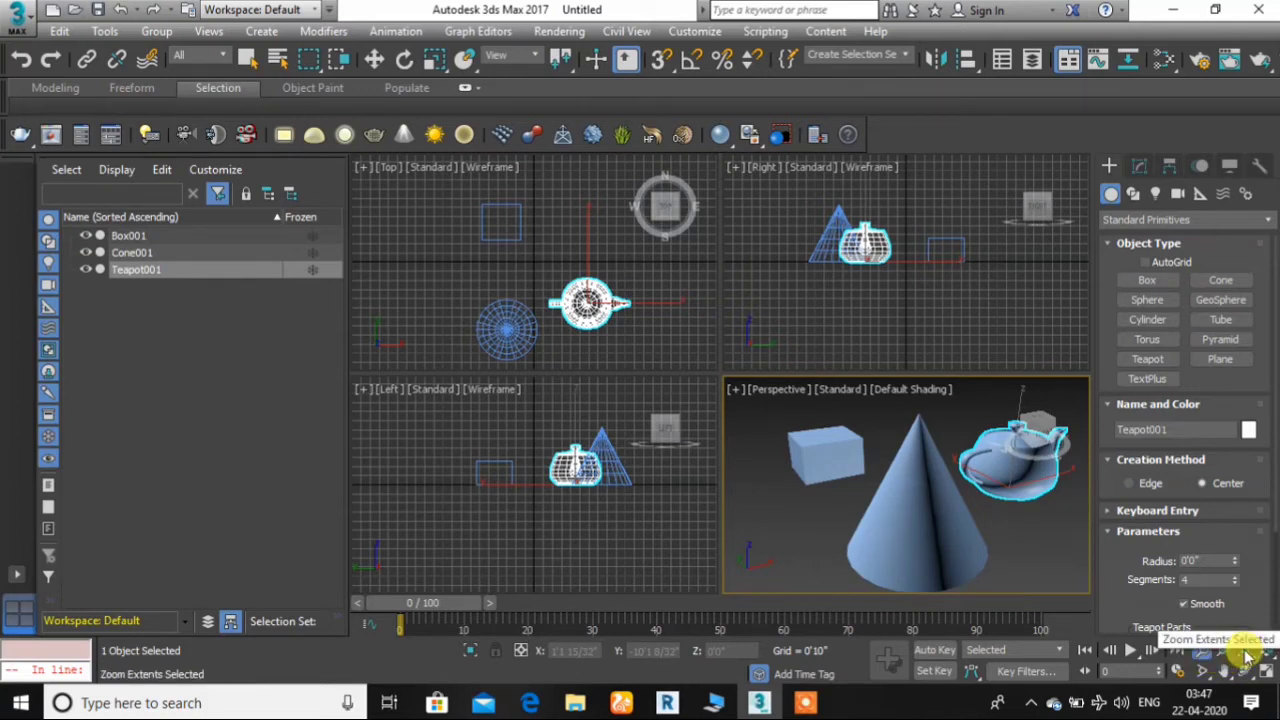
click(1246, 655)
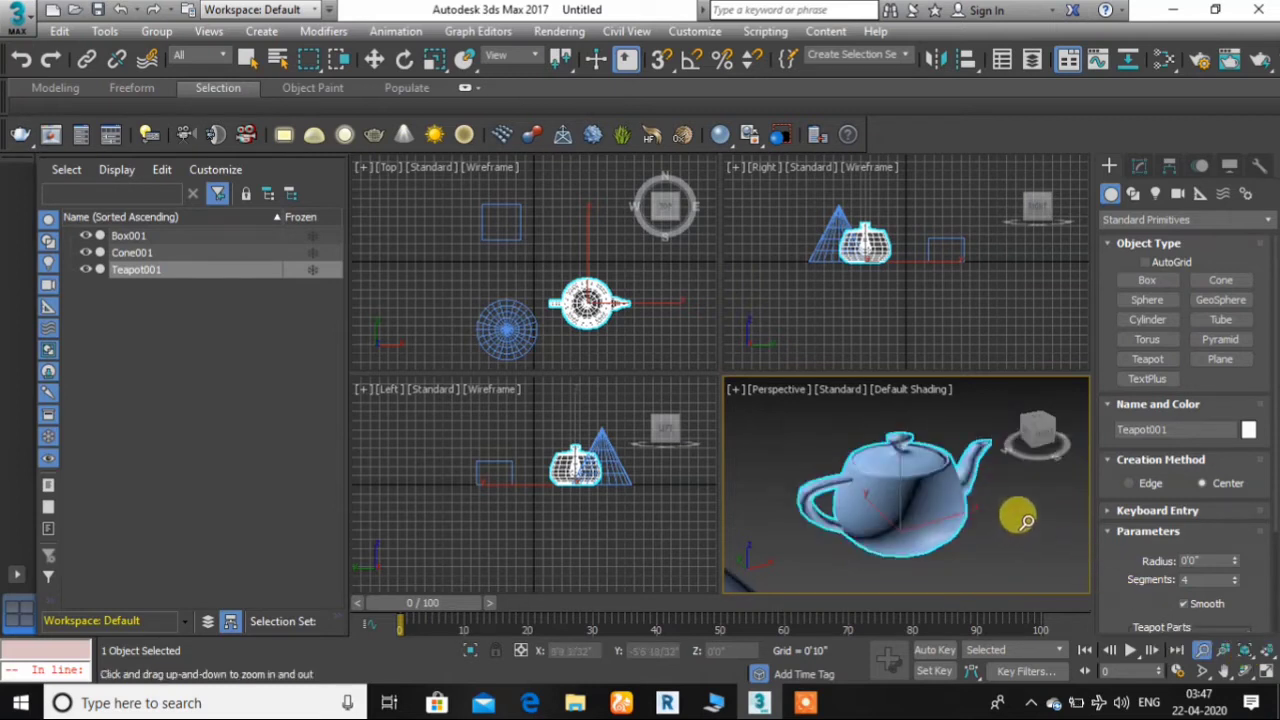
Step: Zoom the Perspective viewport far out so the box, cone and teapot all fit in view
drag(1020, 503, 914, 608)
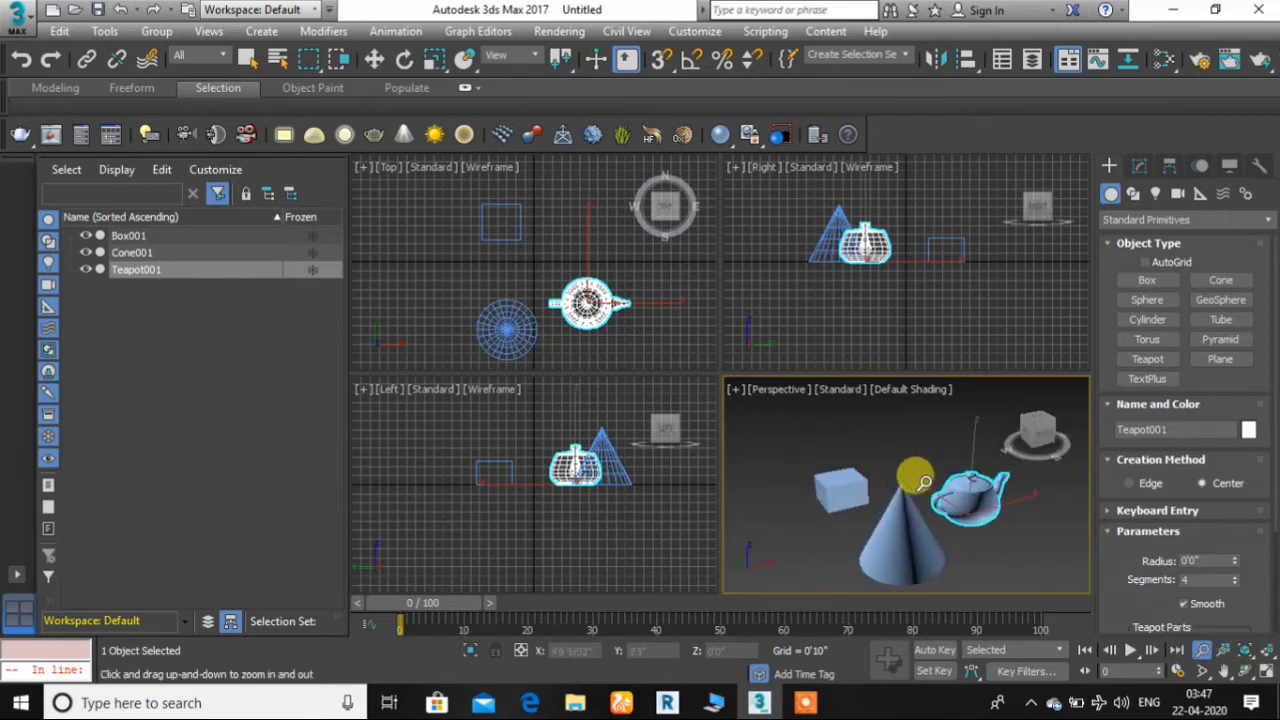
drag(909, 463, 836, 567)
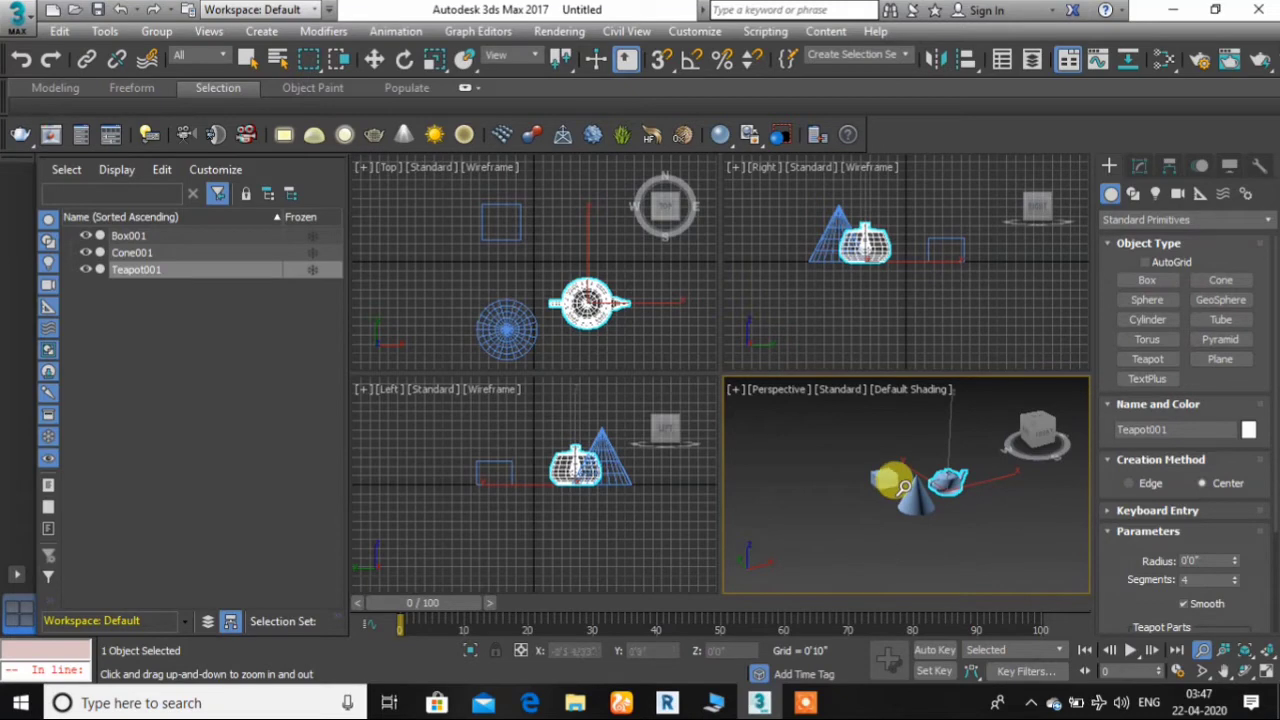
drag(903, 487, 994, 523)
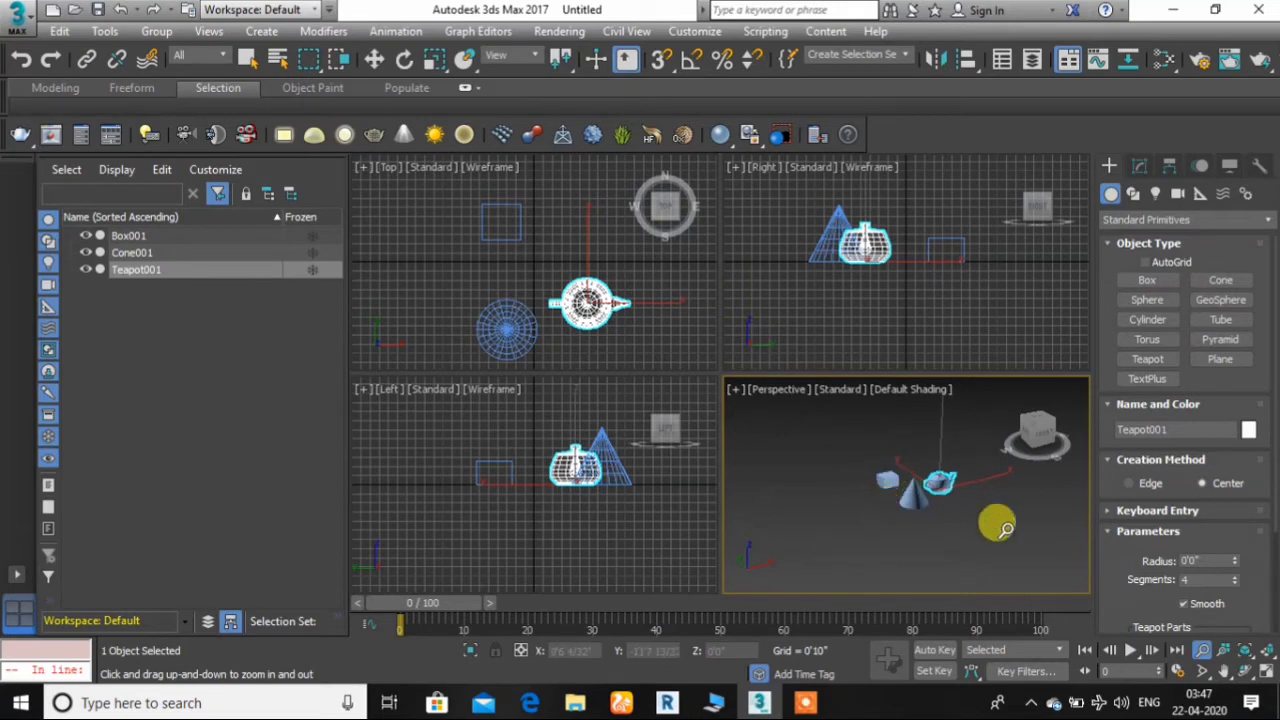
Step: Enlarge the objects in every viewport with Zoom All, and adjust the magnification of the Perspective viewport alone with Zoom
click(1224, 651)
drag(957, 510, 1013, 463)
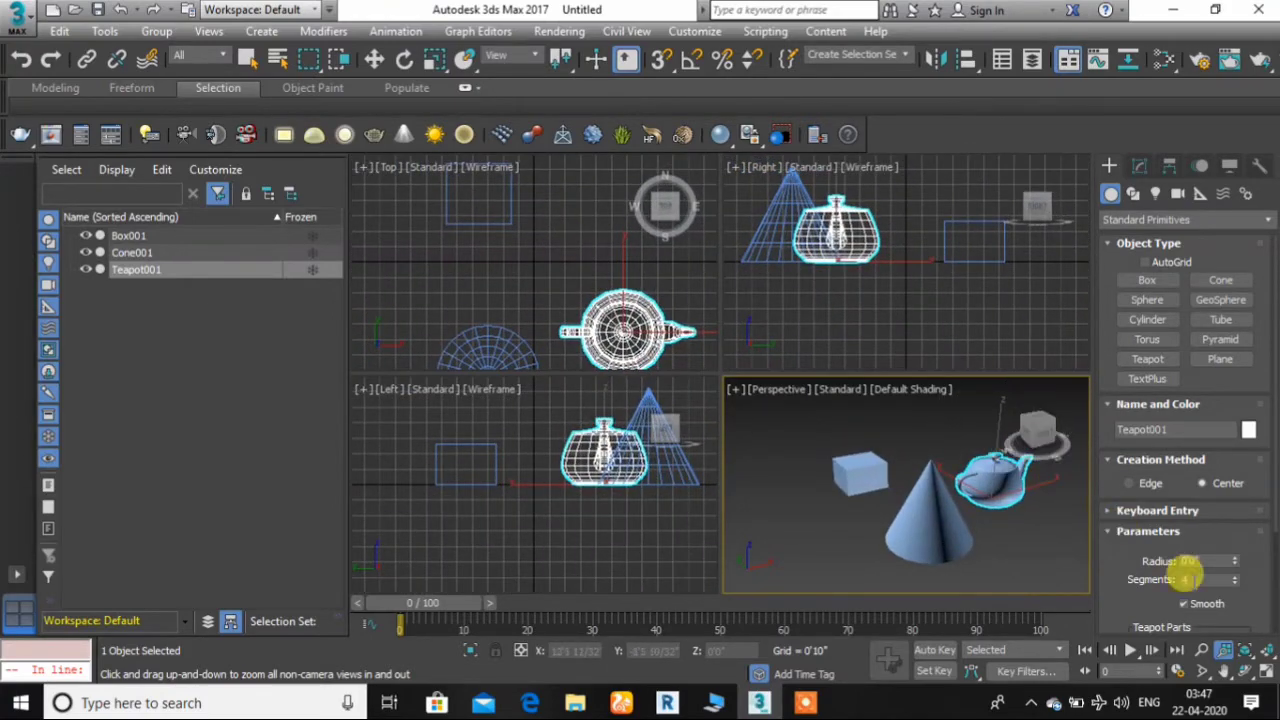
click(1204, 651)
drag(920, 480, 965, 470)
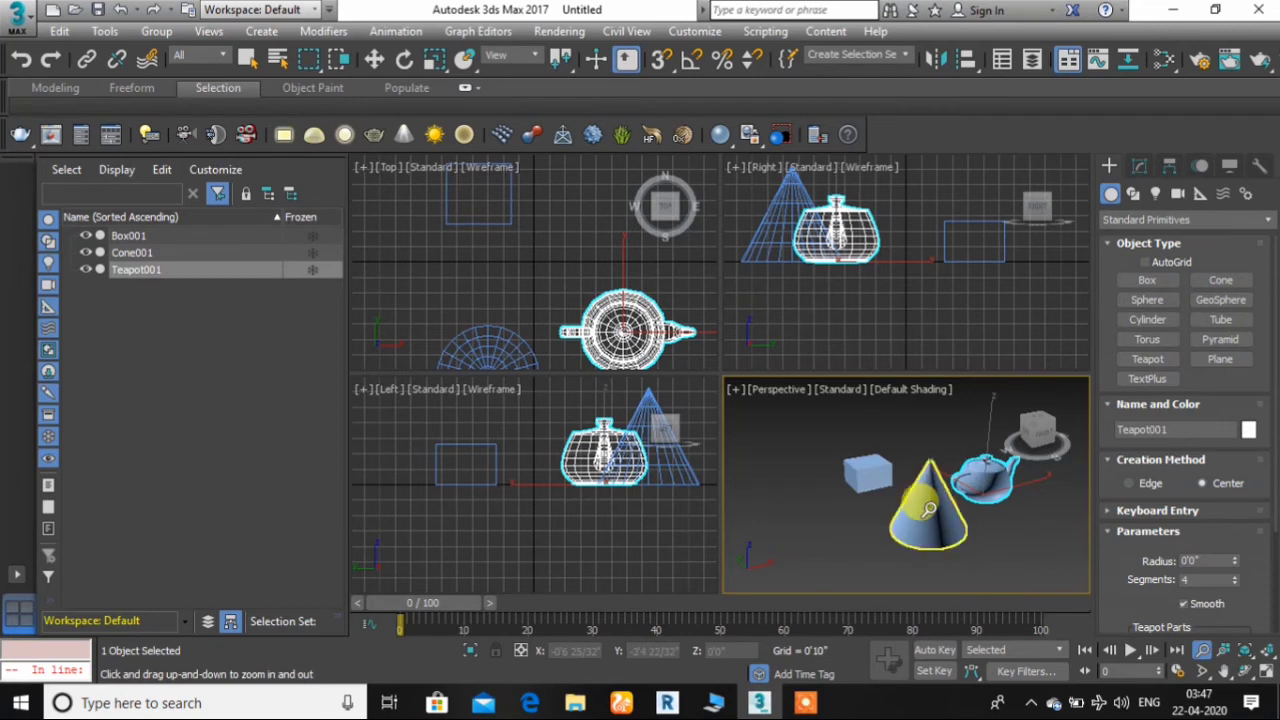
drag(934, 508, 936, 481)
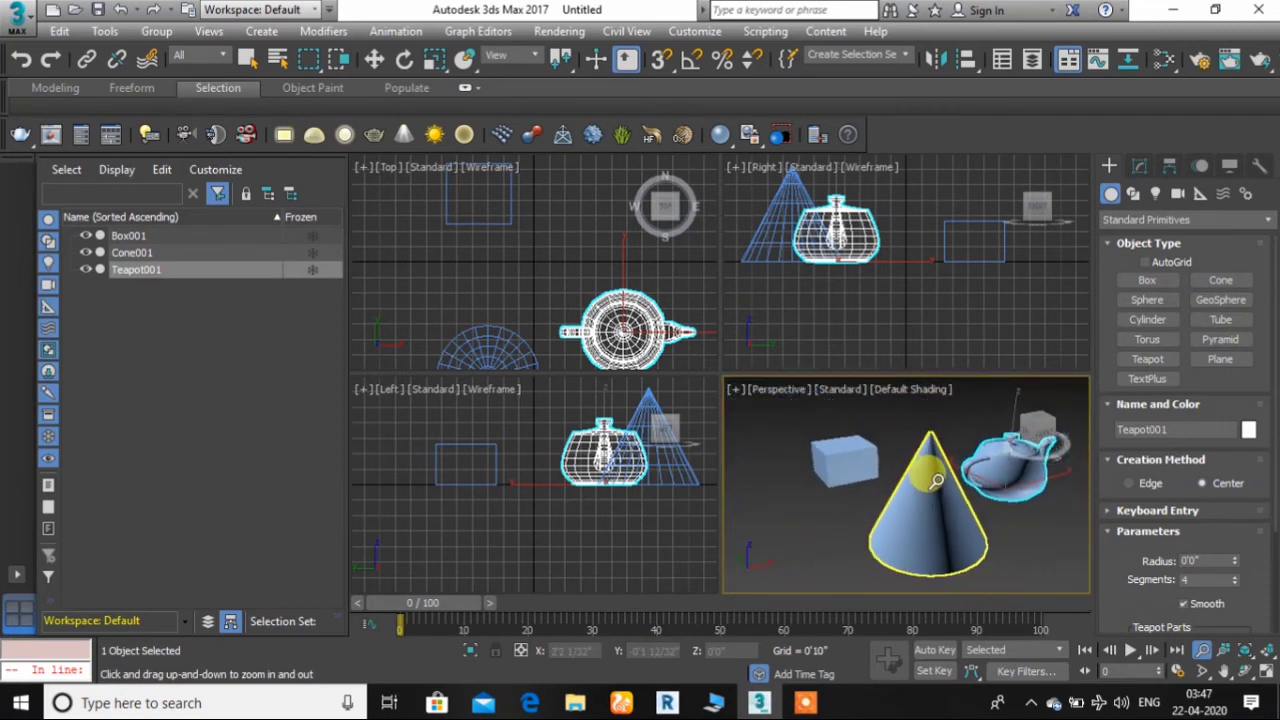
Step: Pan the Perspective, Left, Top and Right viewports to reposition the objects in each view
click(1222, 672)
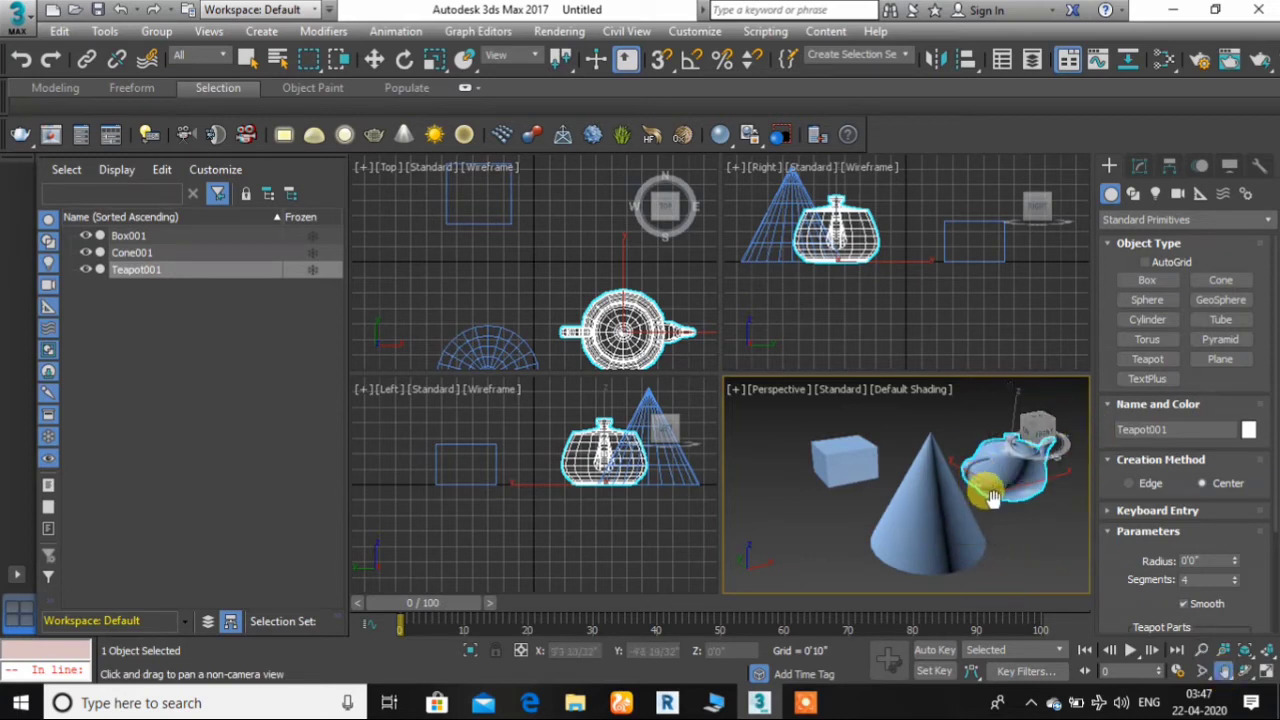
mouse_move(993, 498)
mouse_down()
mouse_move(948, 510)
mouse_move(923, 494)
mouse_move(981, 483)
mouse_up()
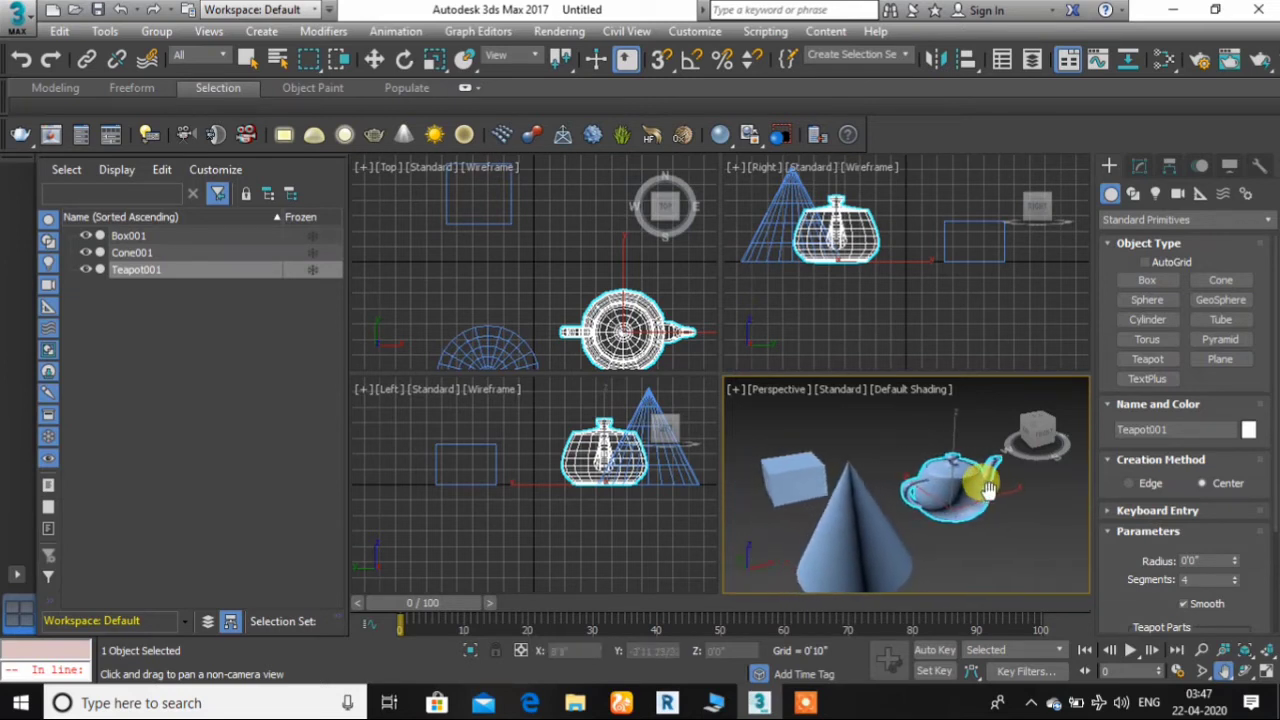
drag(592, 446, 490, 485)
drag(528, 337, 503, 272)
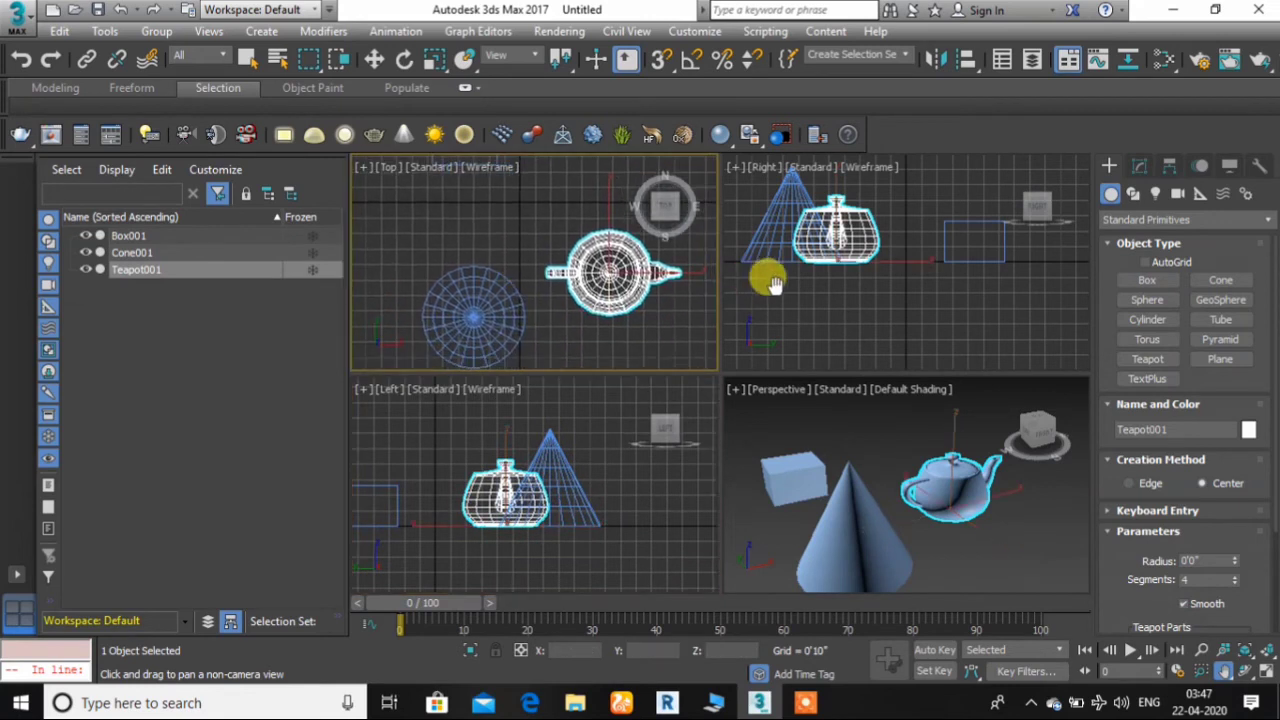
click(778, 285)
drag(778, 285, 806, 310)
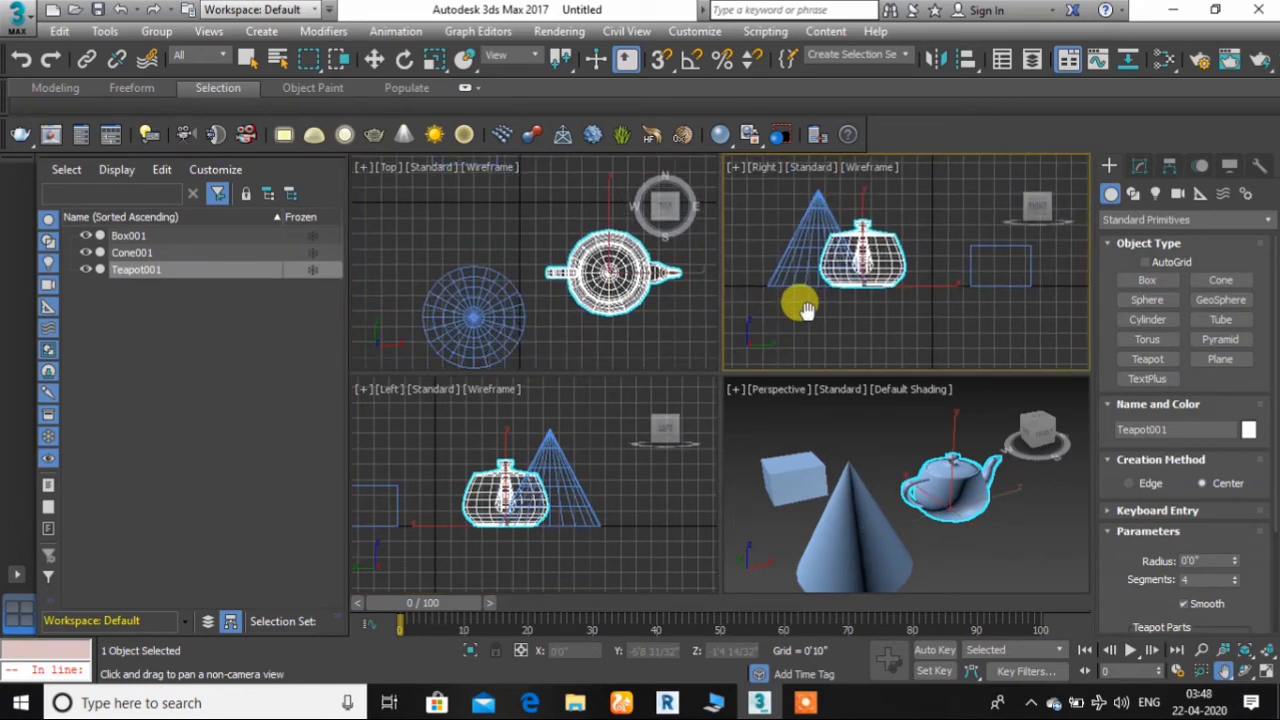
Step: Activate the Orbit SubObject tool while the Right viewport is maximized, and return to the four-viewport layout
click(1262, 677)
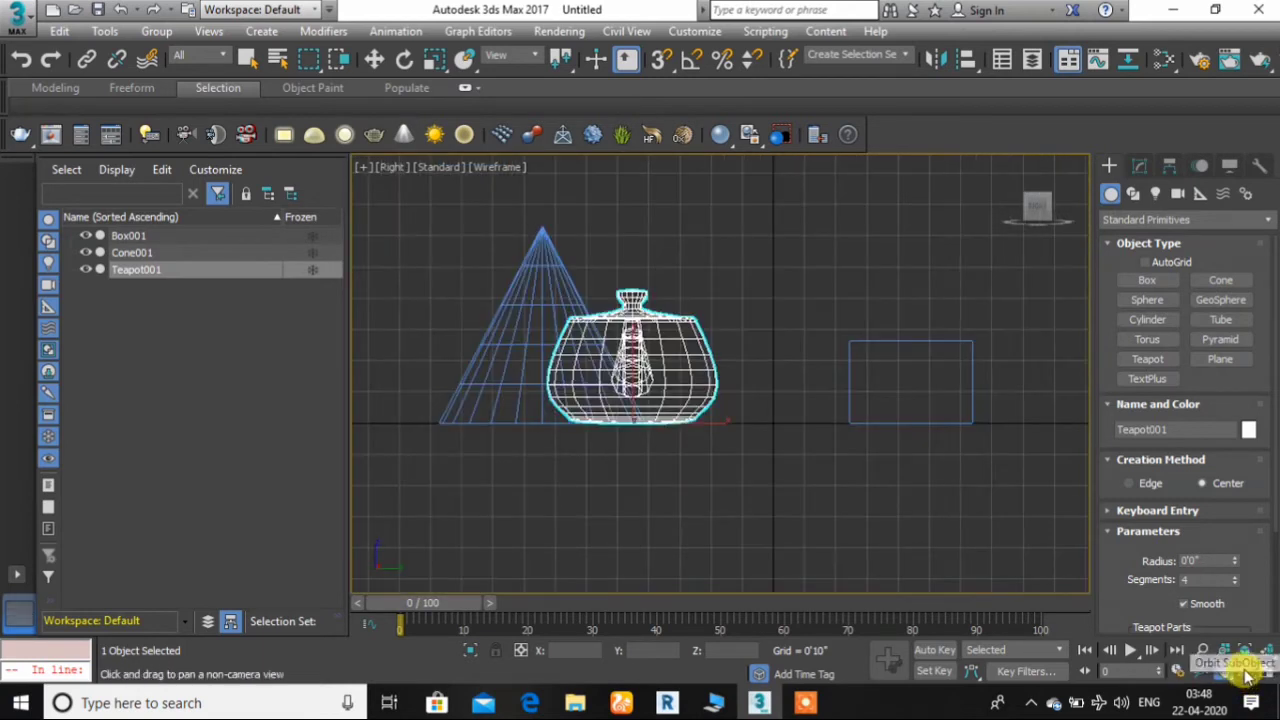
click(1245, 675)
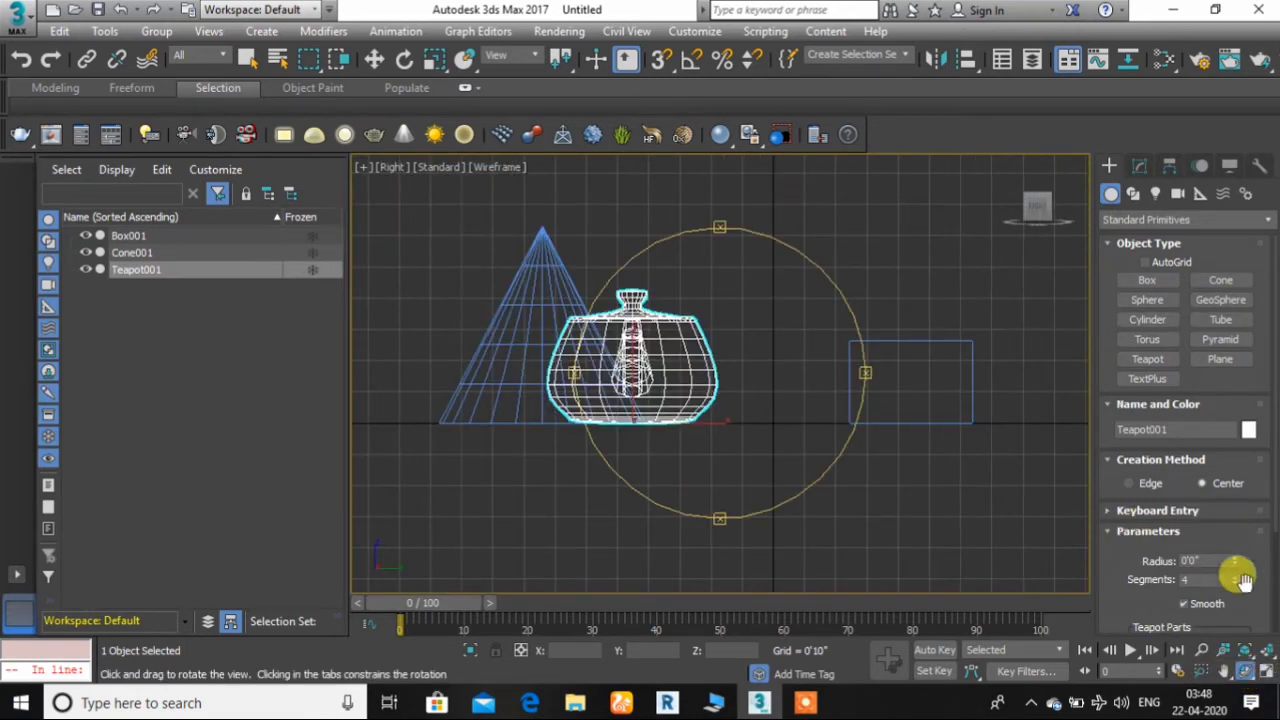
click(1260, 676)
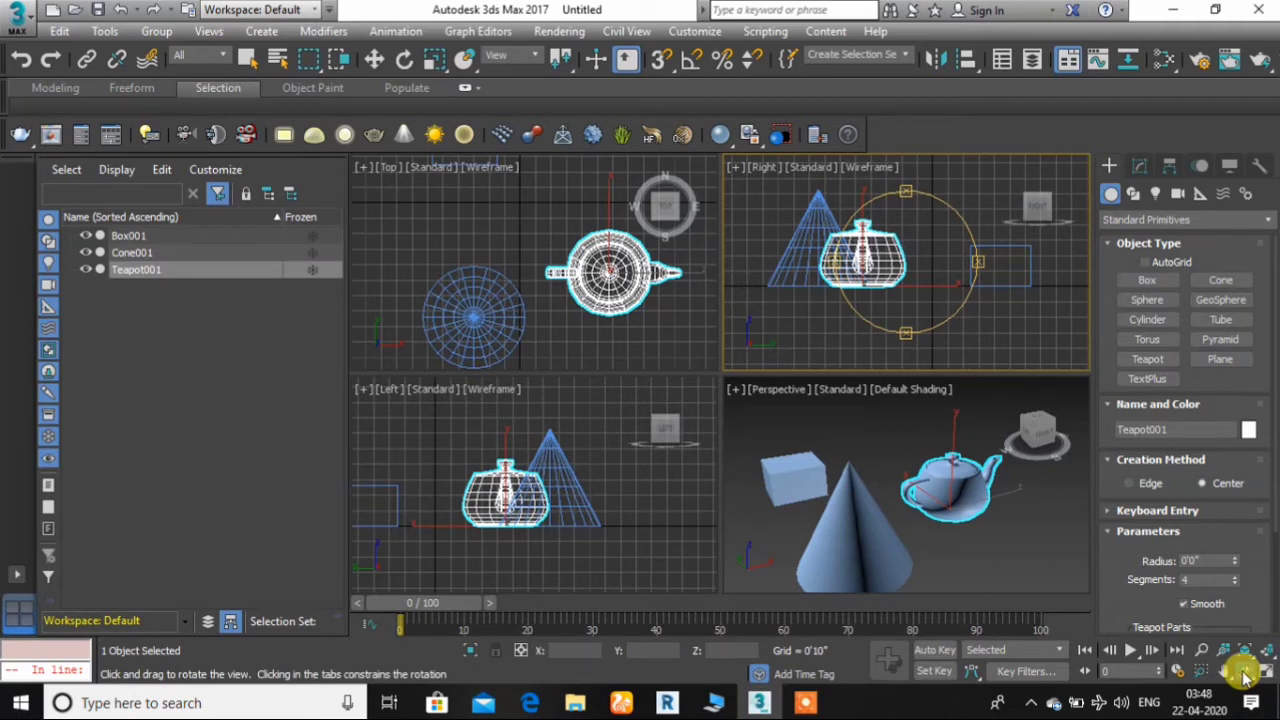
Step: Orbit the Perspective viewport to a steeper view from above, and try to orbit the Right viewport
drag(1245, 678, 1240, 582)
click(918, 430)
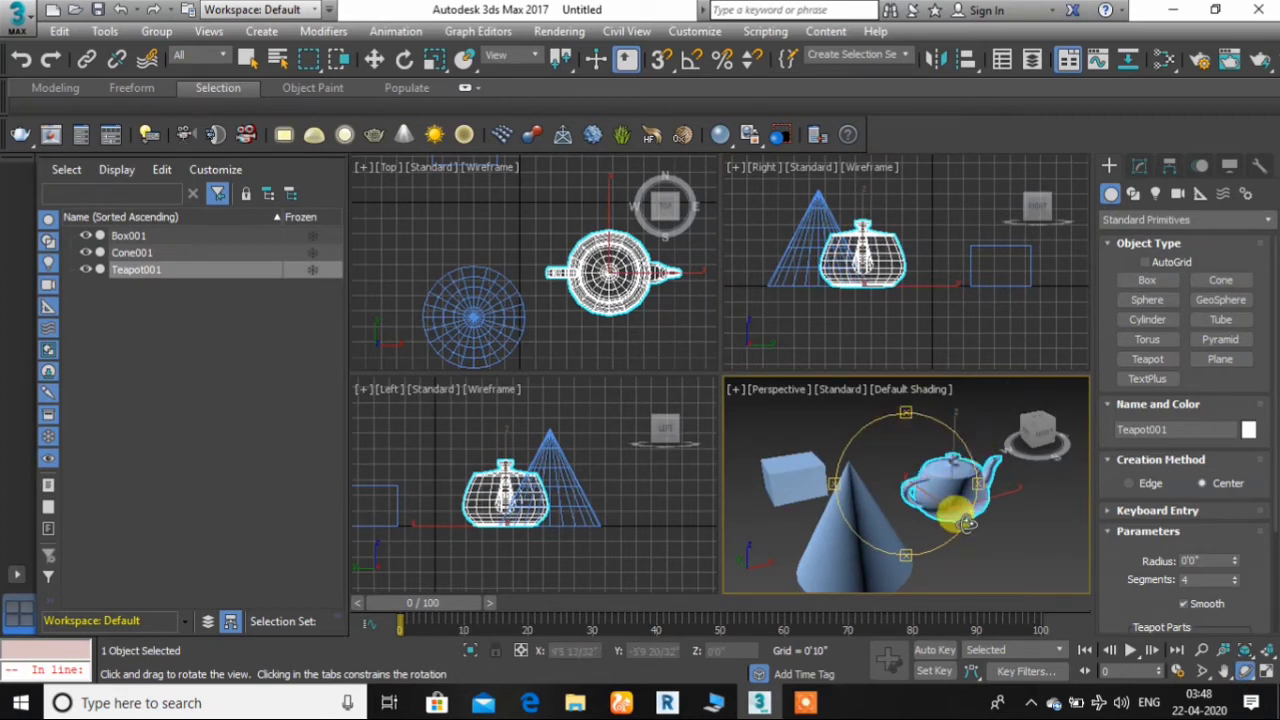
drag(967, 522, 972, 548)
click(834, 199)
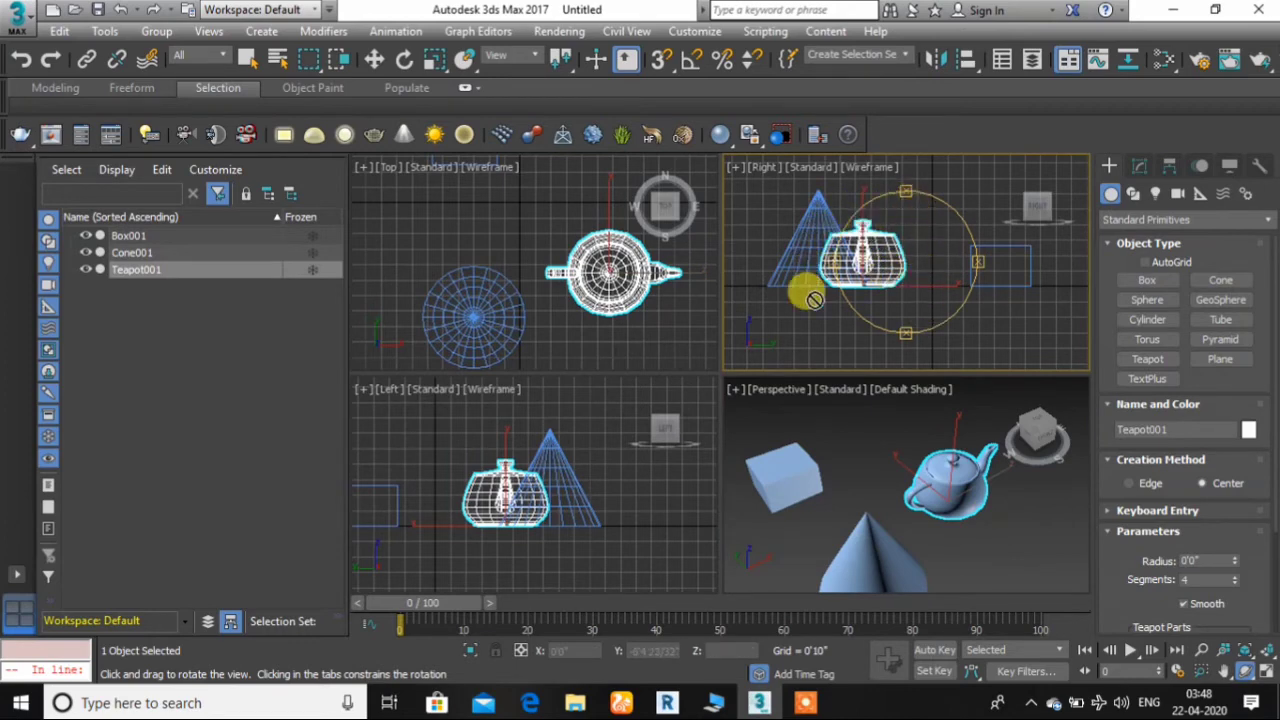
drag(815, 300, 806, 286)
Step: Turn off Lock Orbit in orthographic view in the mouse settings of Customize User Interface
click(698, 31)
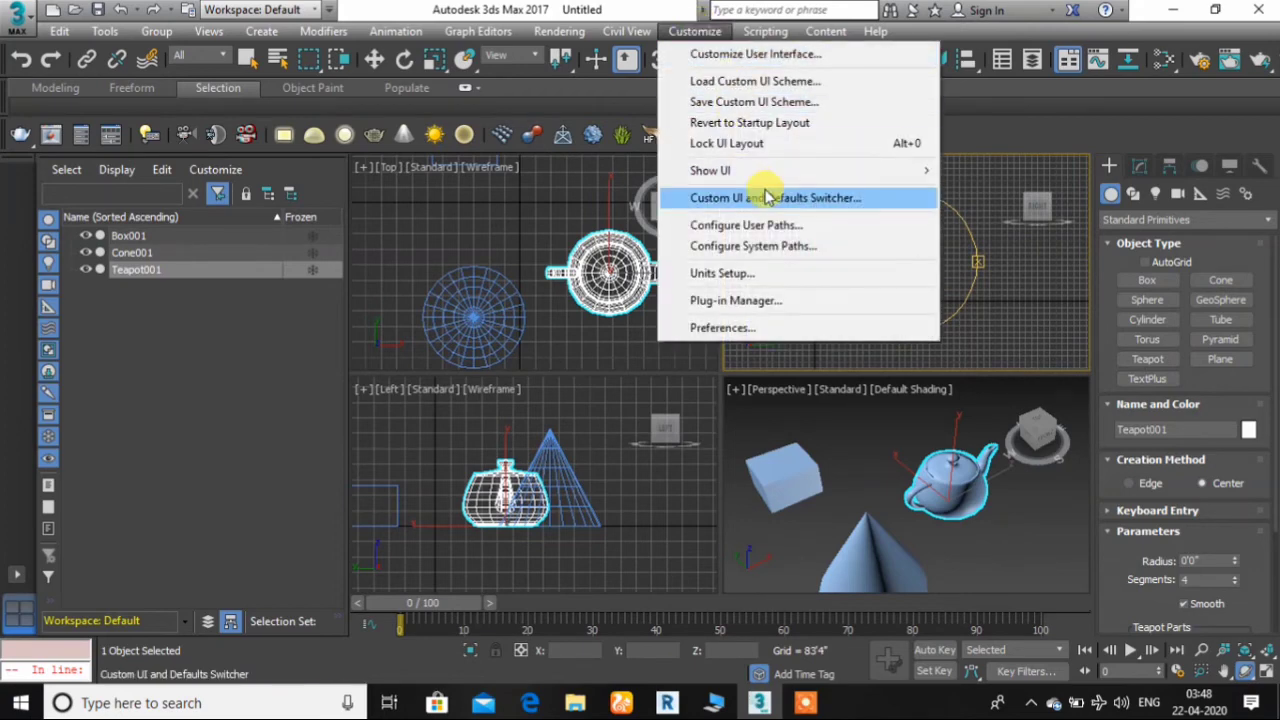
click(768, 60)
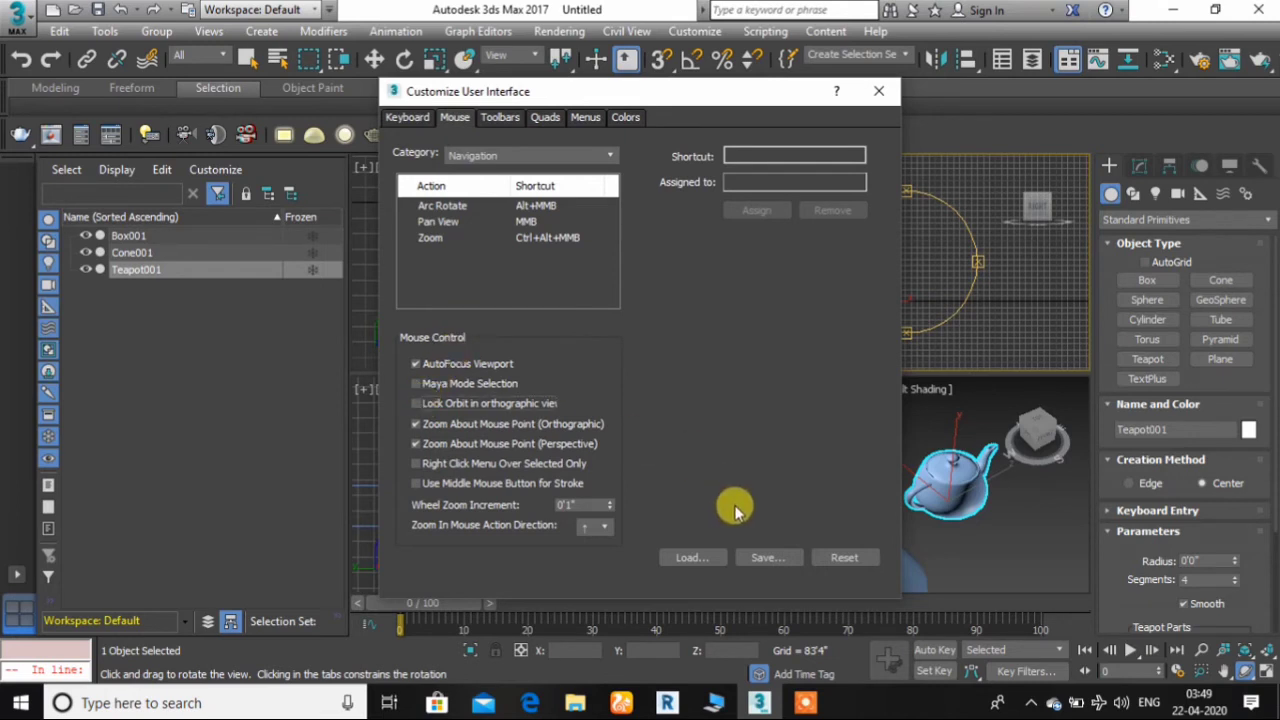
click(880, 93)
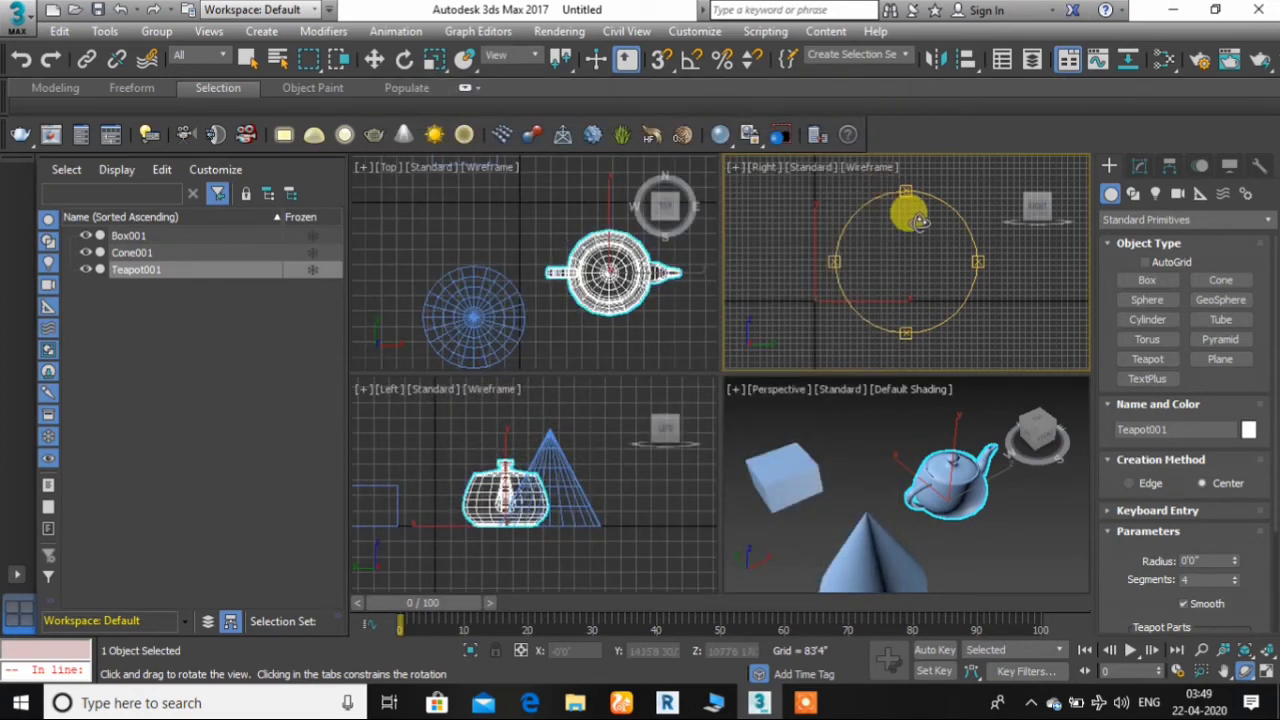
Step: Orbit the Right and Top viewports into tilted orthographic views
drag(916, 220, 771, 189)
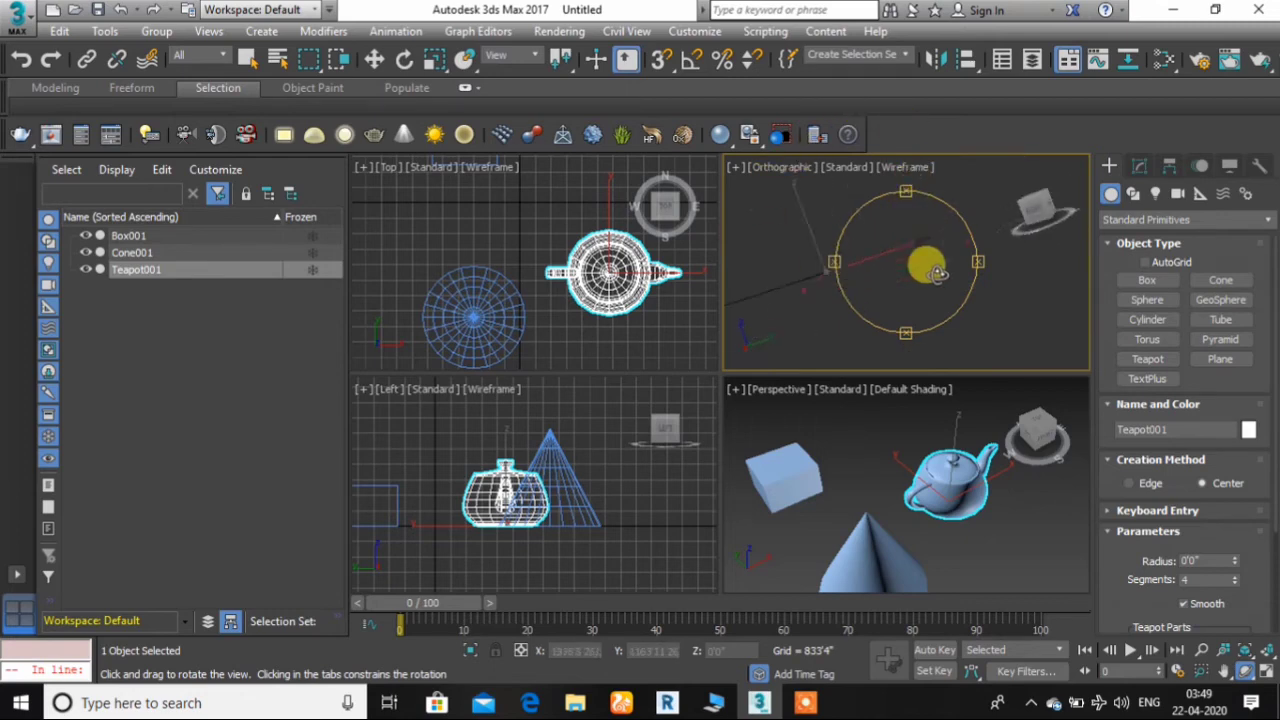
click(610, 300)
drag(578, 266, 606, 211)
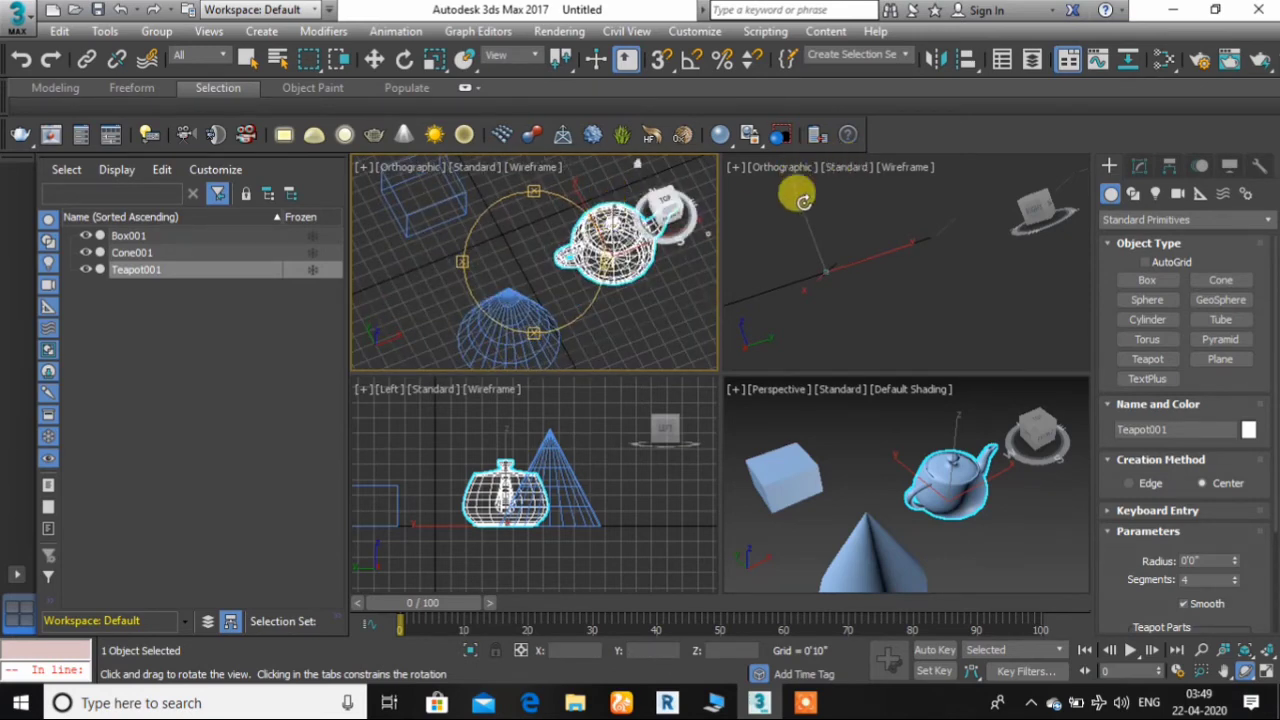
Step: Leave the orbit tool and set the rotated upper-right orthographic viewport back to the Right view
right_click(813, 209)
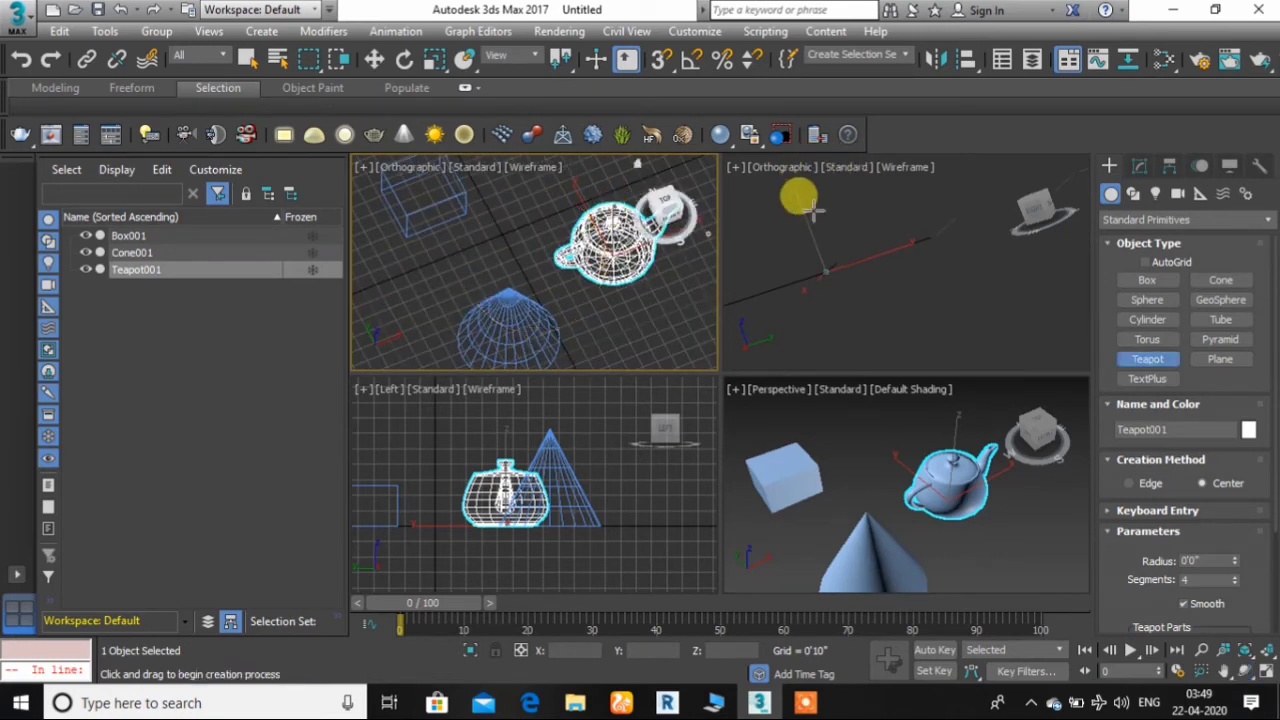
click(799, 168)
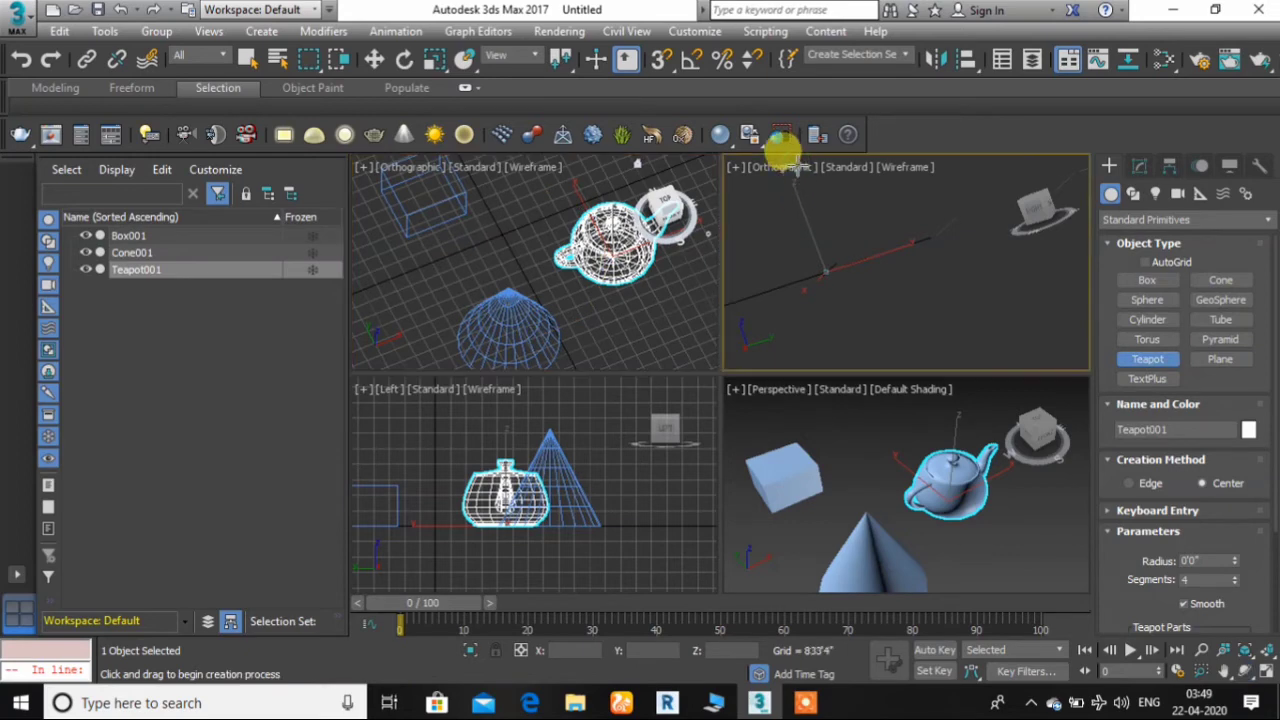
click(770, 167)
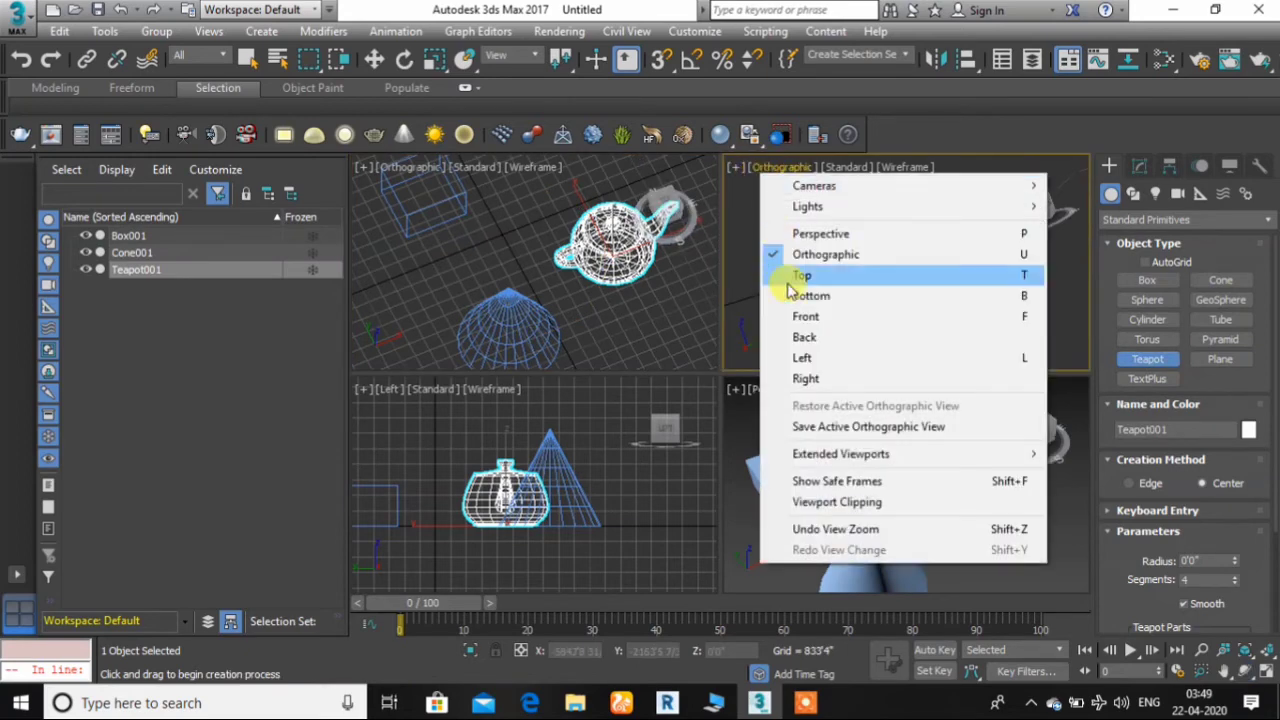
click(805, 378)
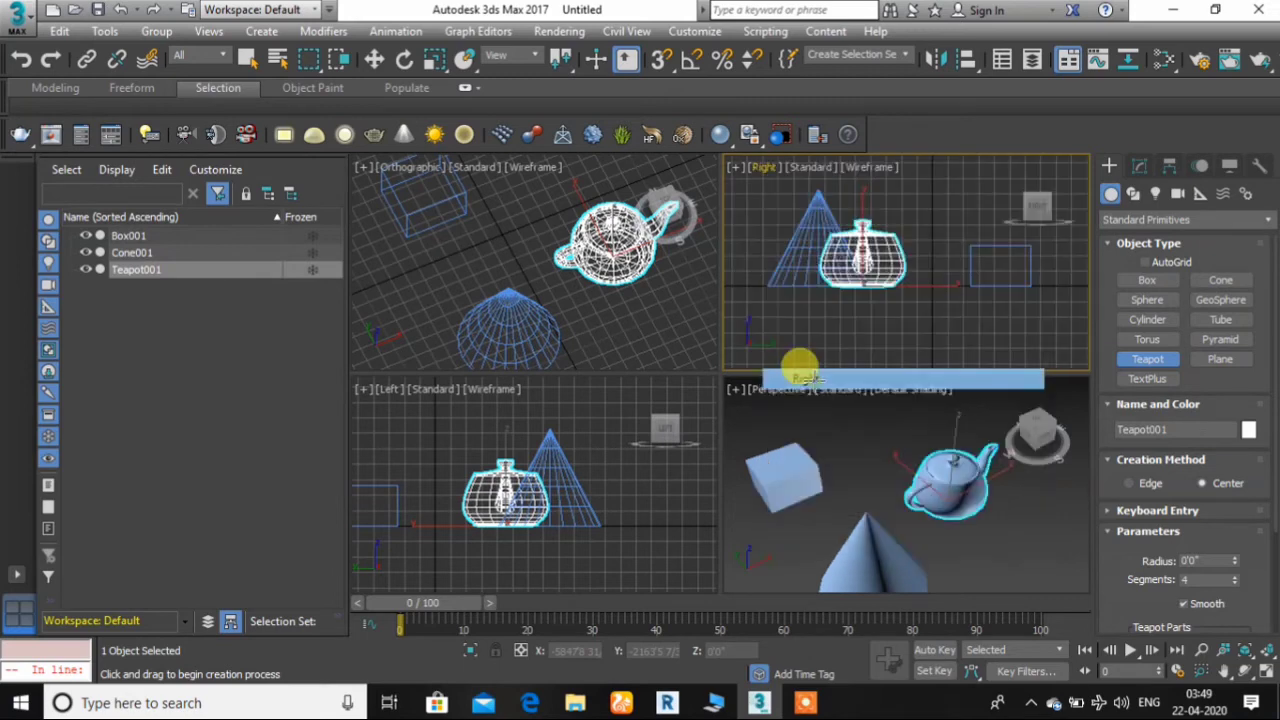
Step: Set the remaining rotated orthographic viewport, above the Left view, back to the Top view
click(406, 167)
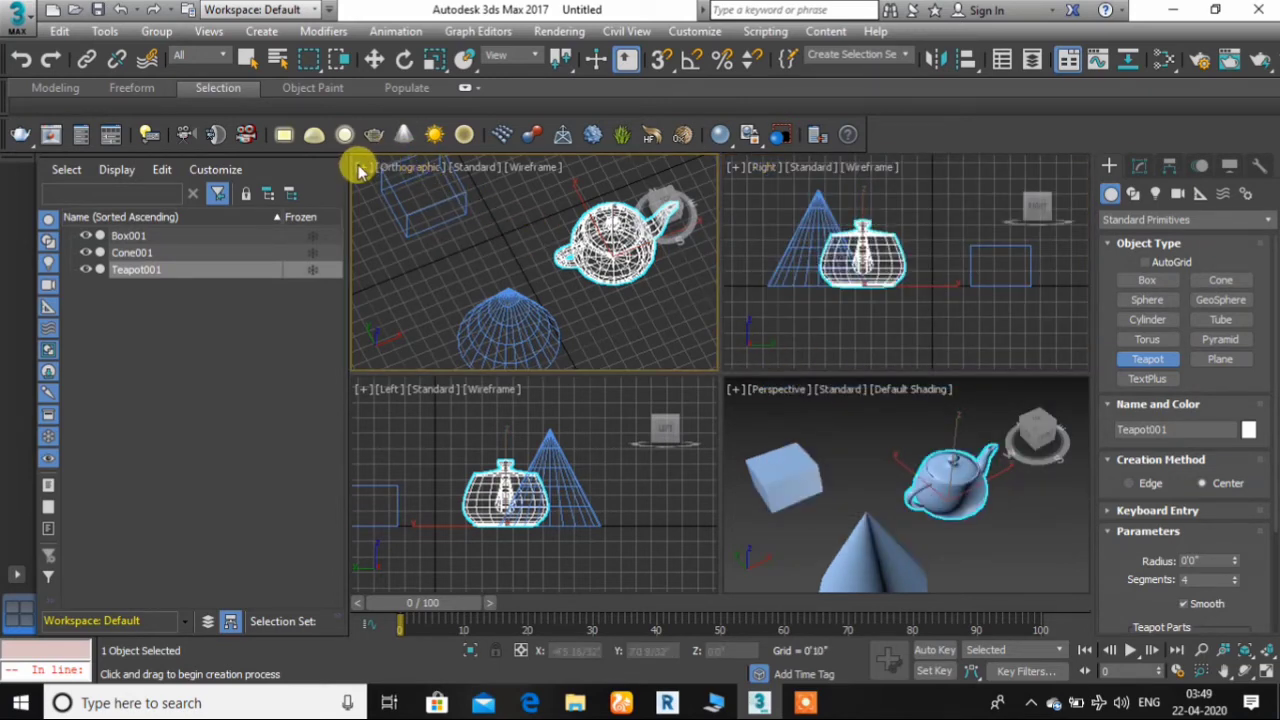
click(362, 167)
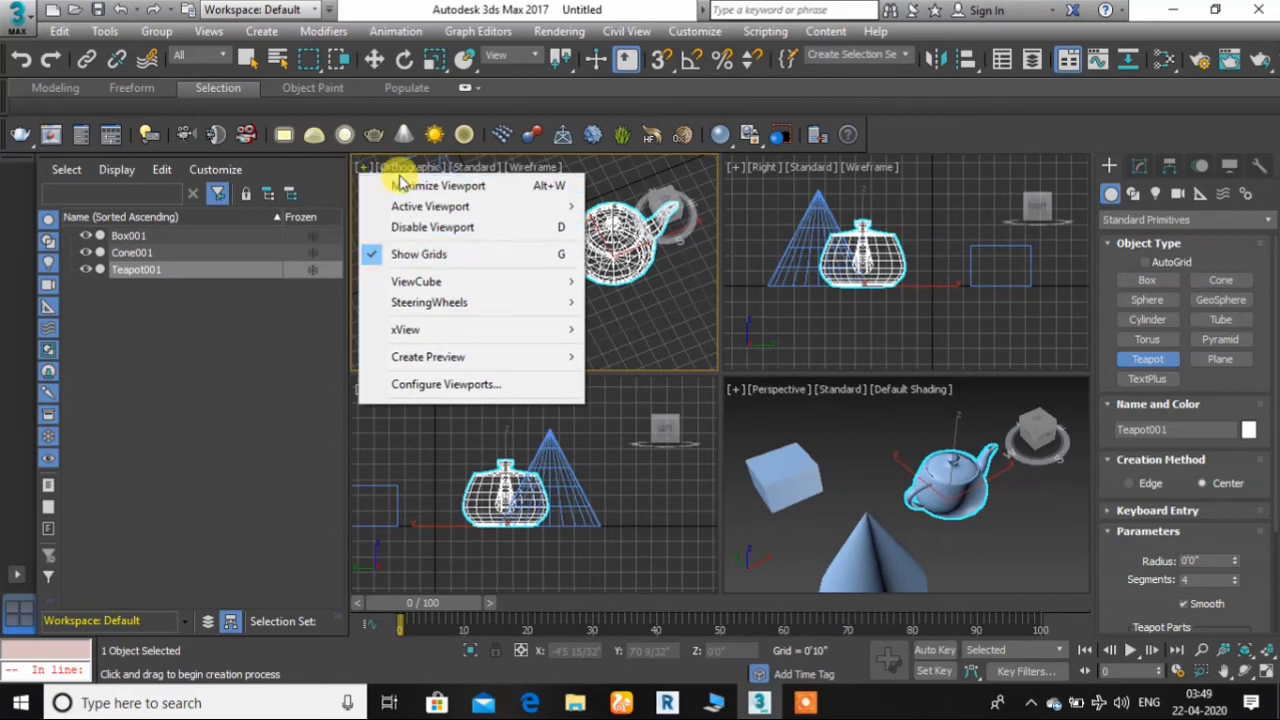
click(629, 214)
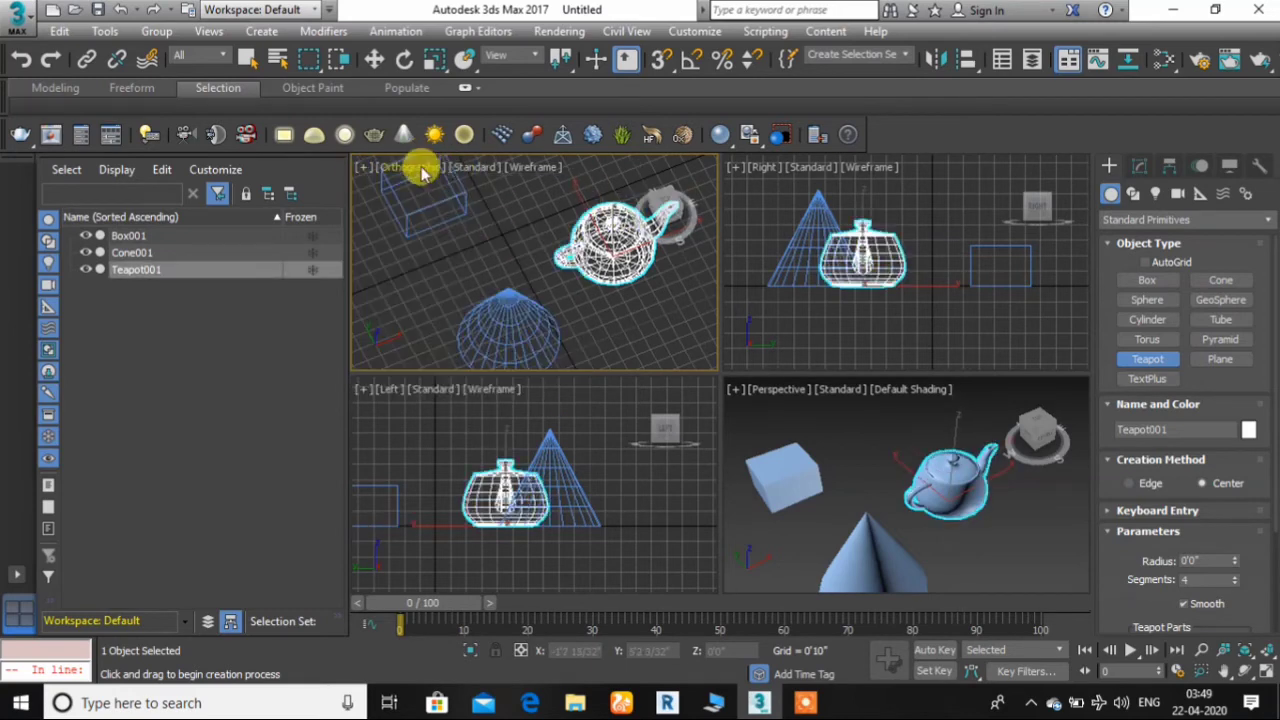
click(423, 167)
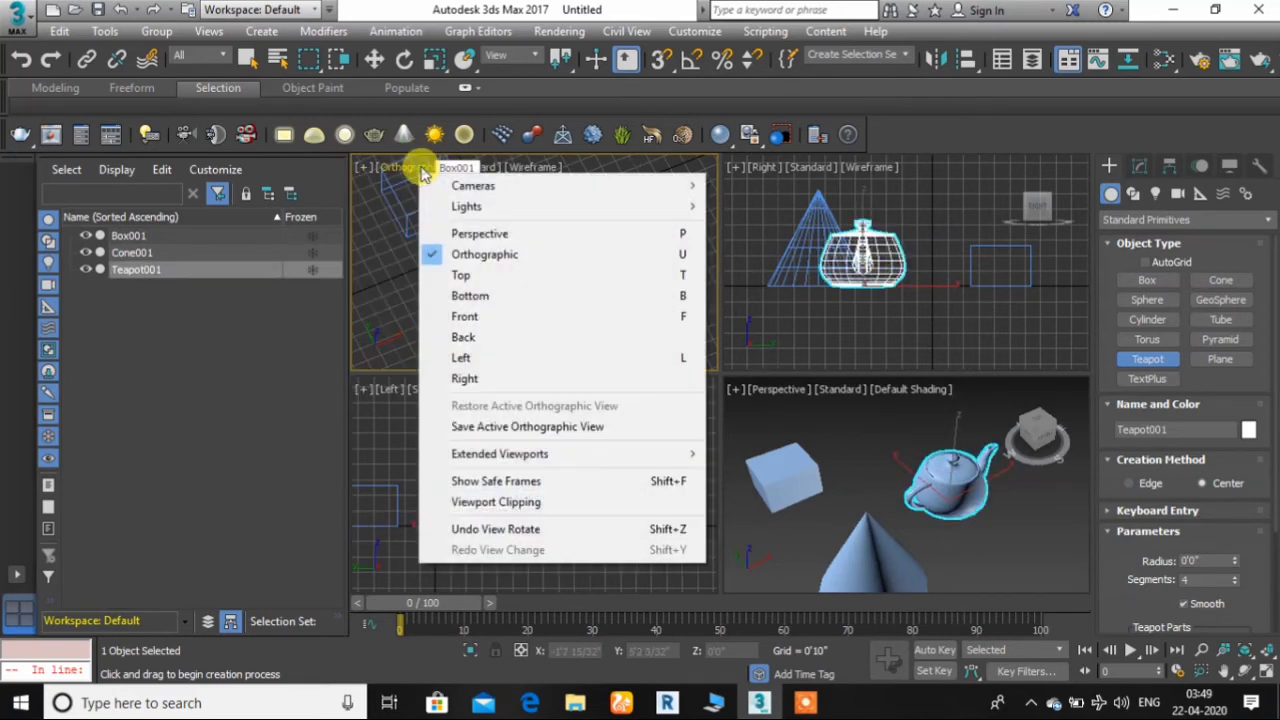
click(482, 276)
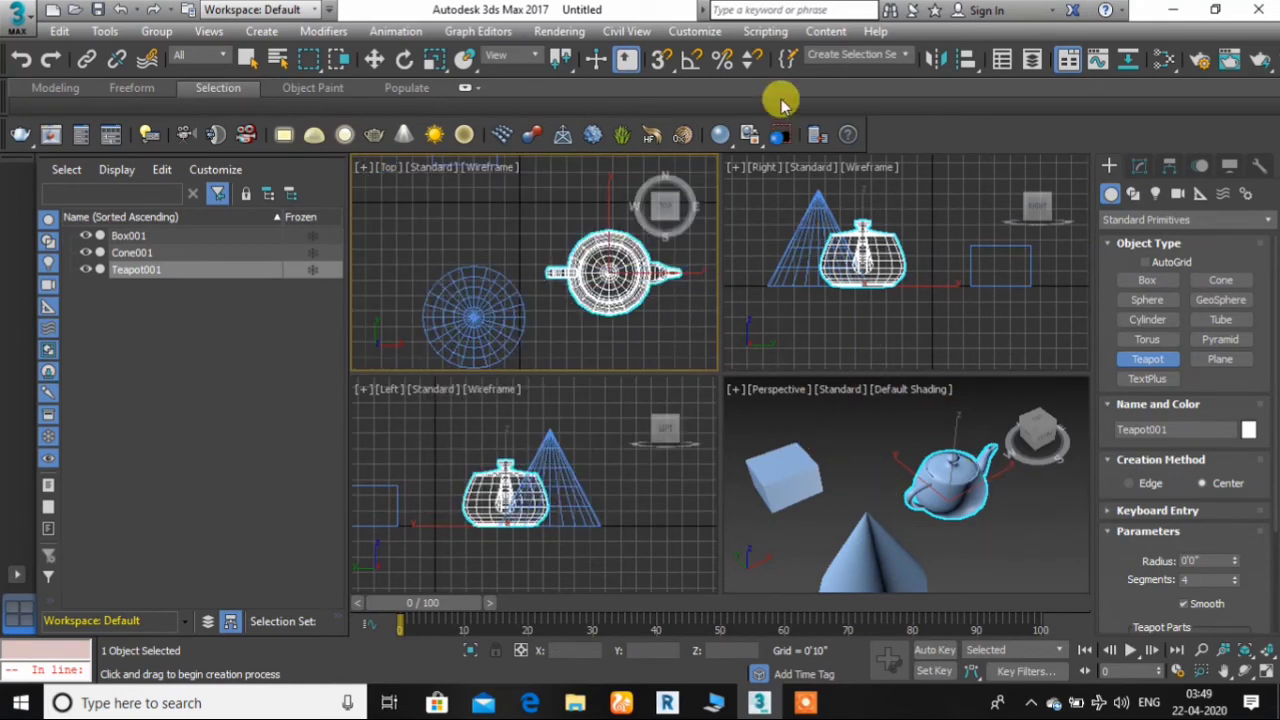
Step: Turn on Lock Orbit in orthographic view in the mouse settings of Customize User Interface
click(695, 31)
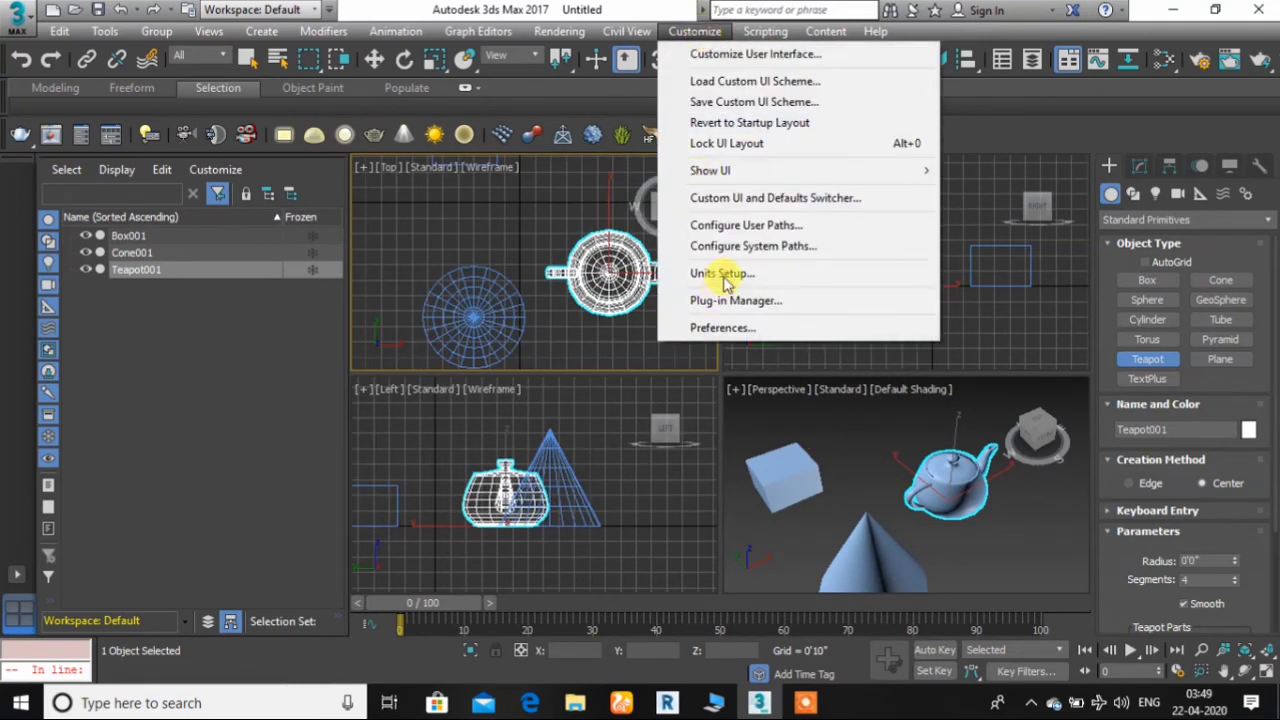
click(750, 54)
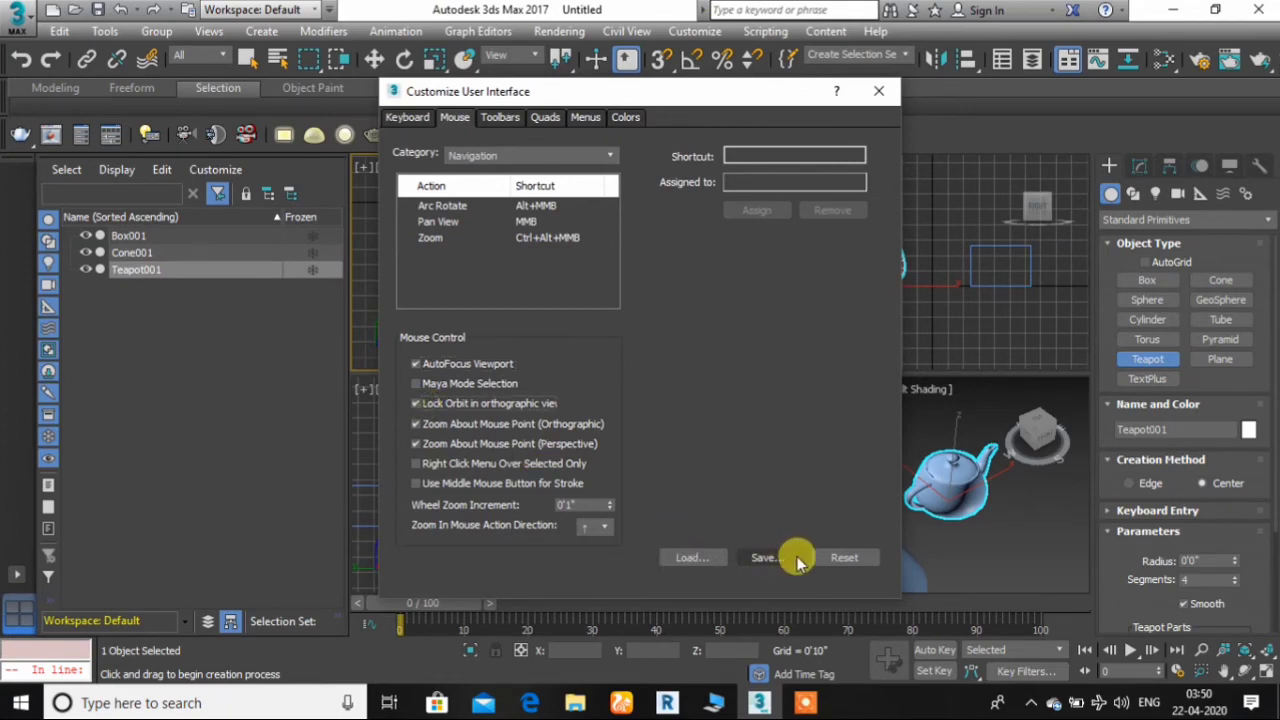
click(880, 92)
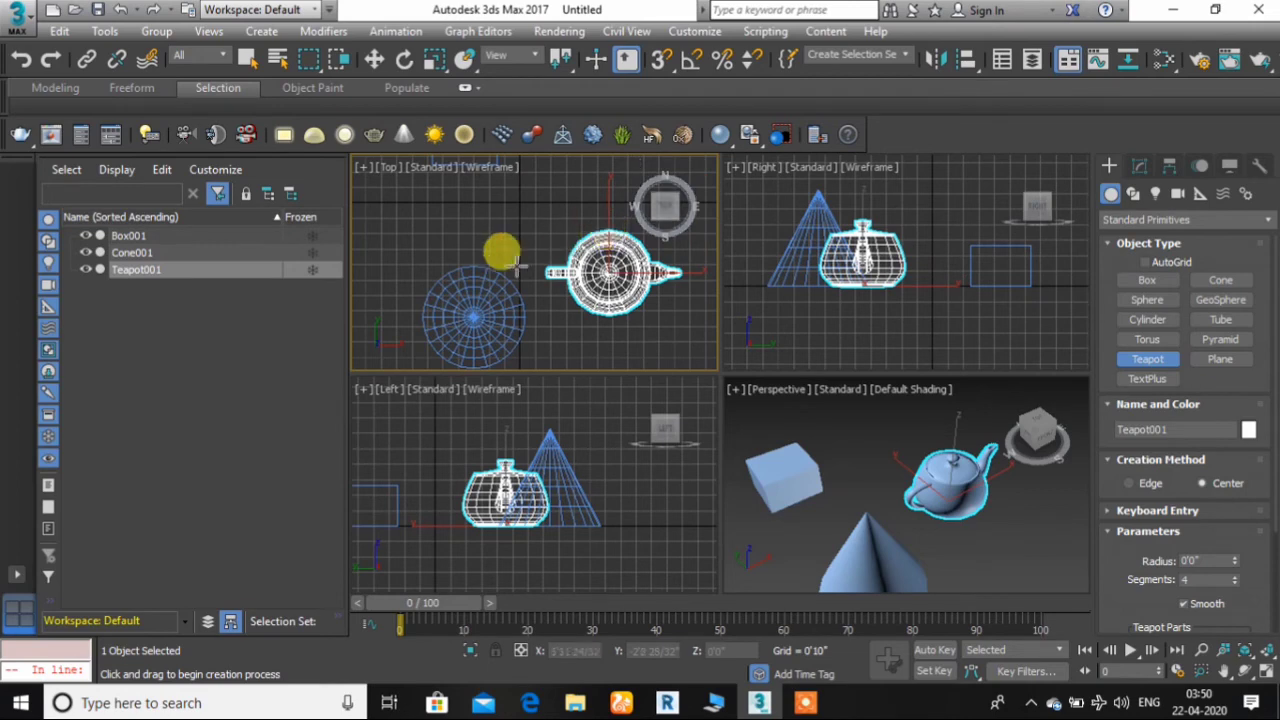
click(815, 288)
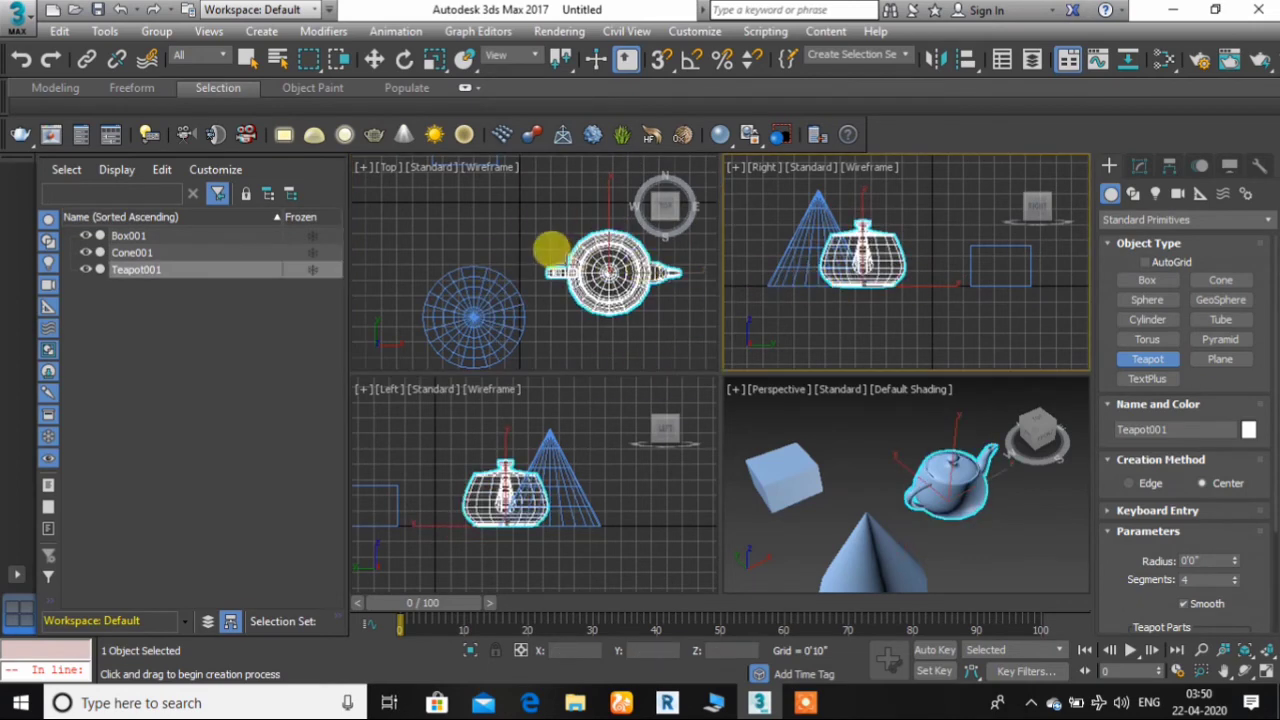
click(866, 315)
click(552, 206)
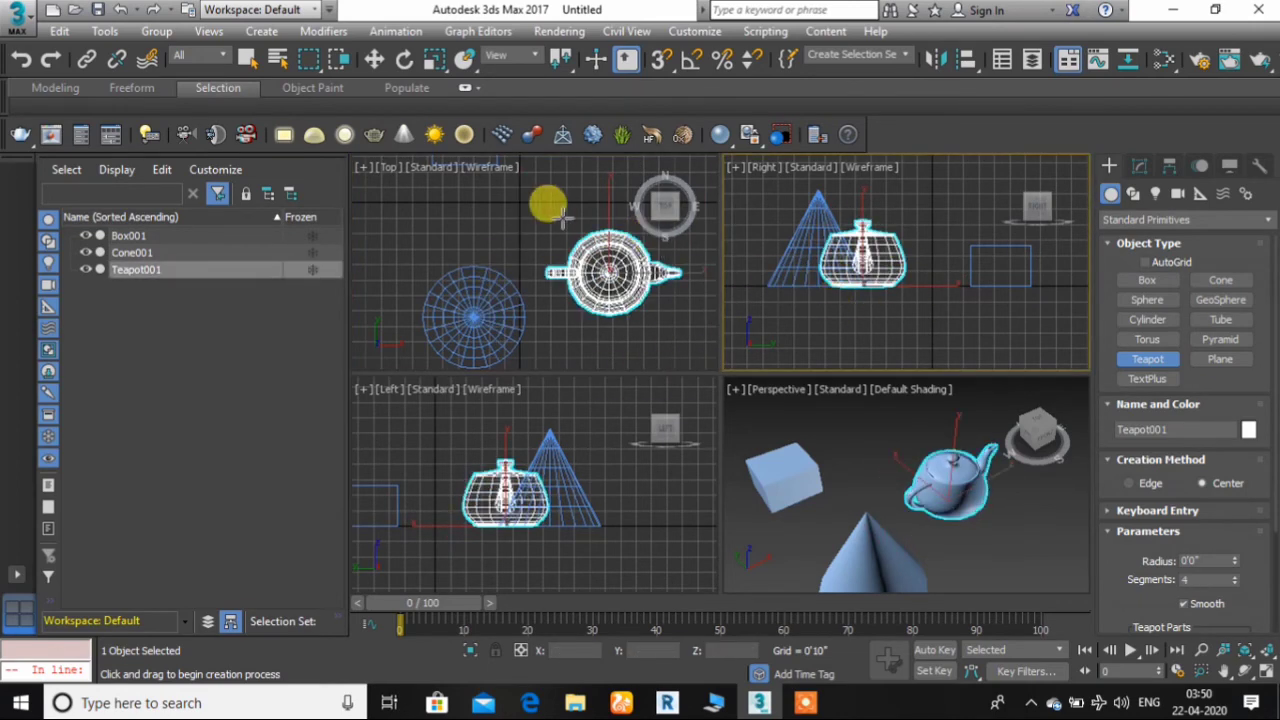
click(506, 452)
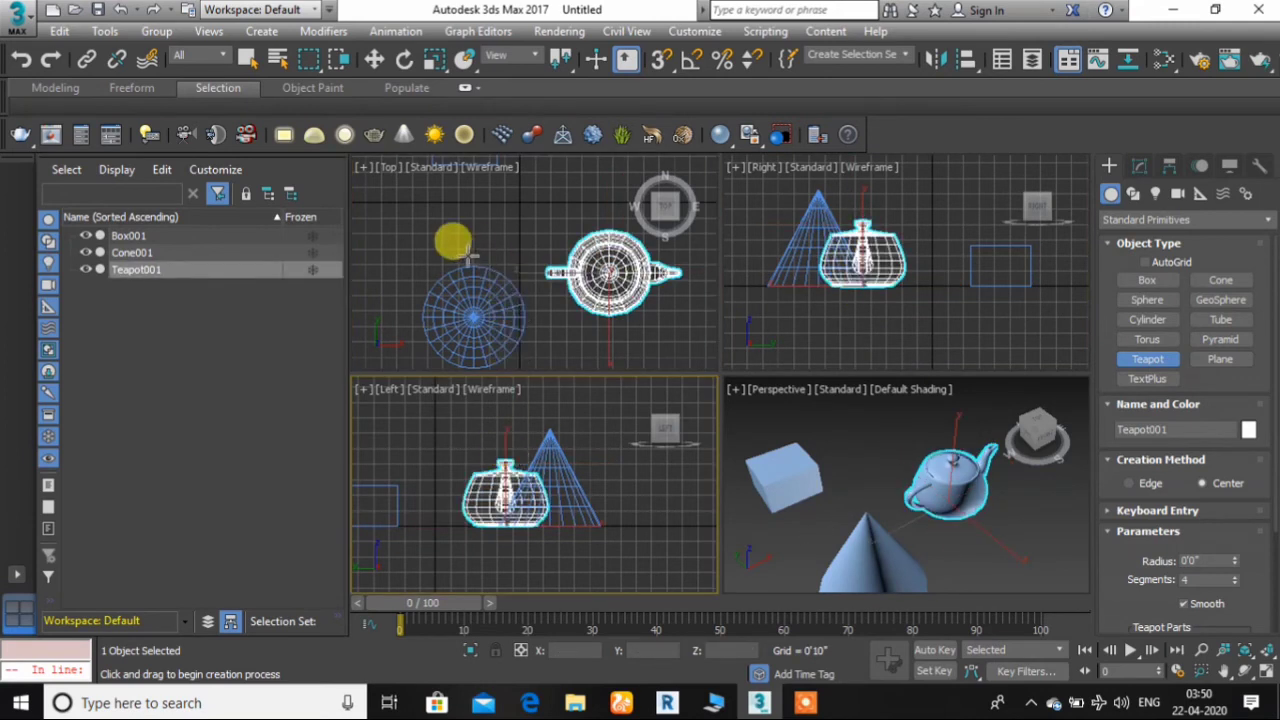
Step: Activate the Top, Right and Perspective viewports in turn, finishing with Perspective active
click(503, 258)
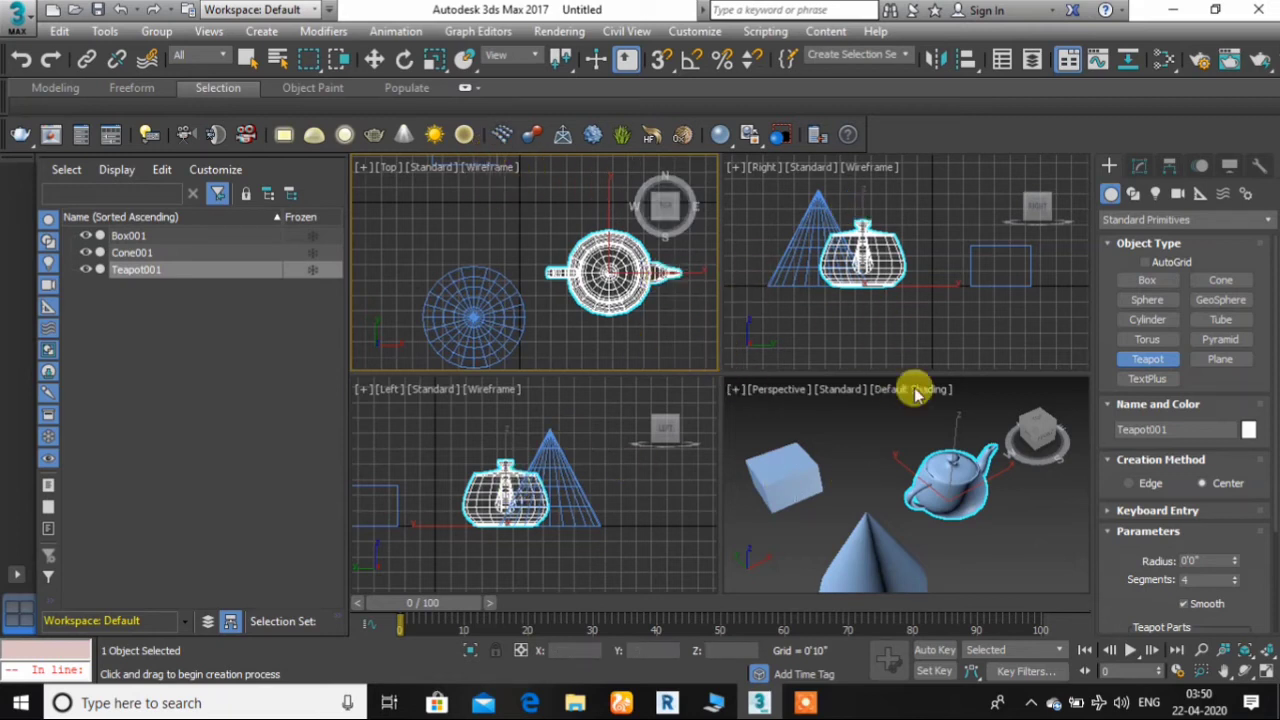
click(906, 426)
click(840, 222)
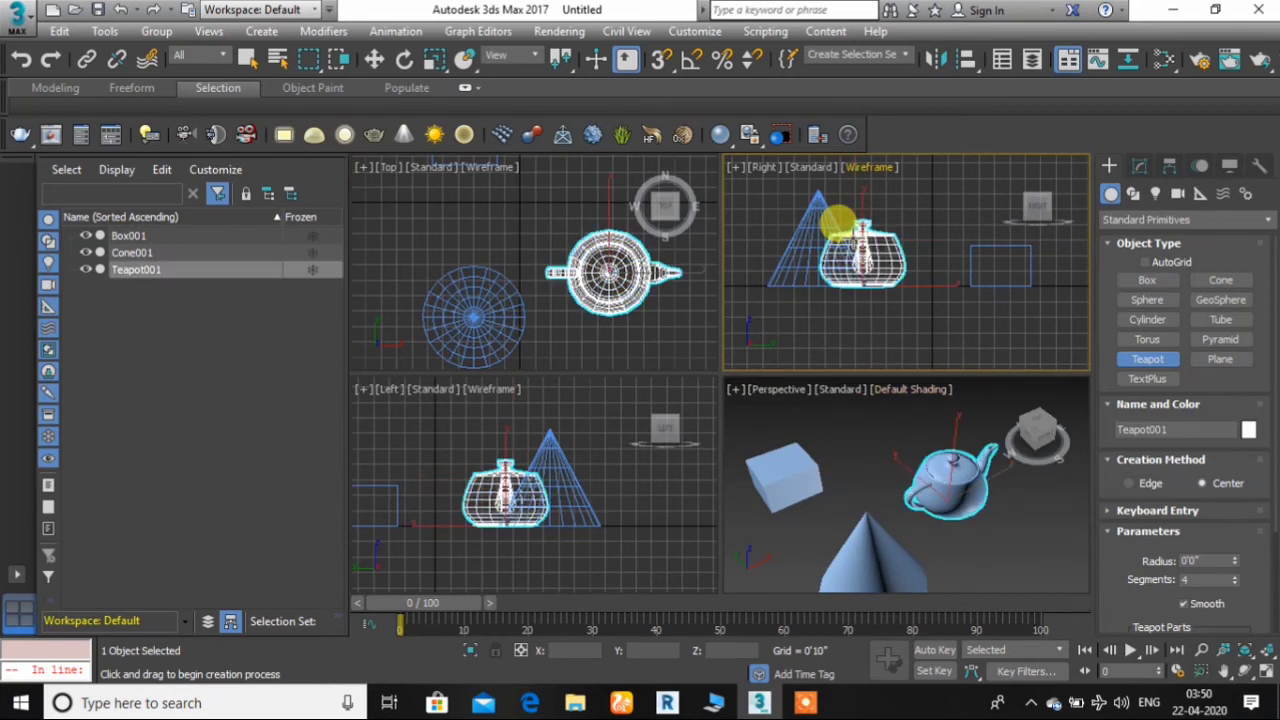
click(851, 378)
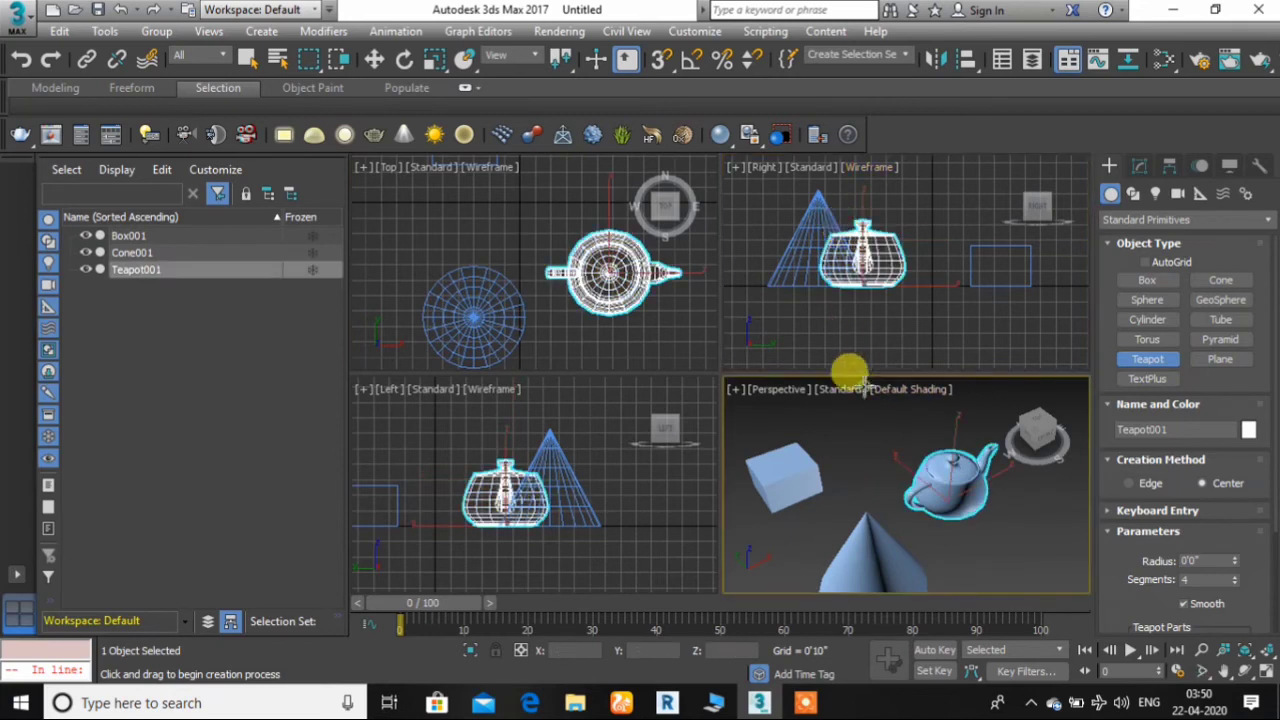
click(558, 243)
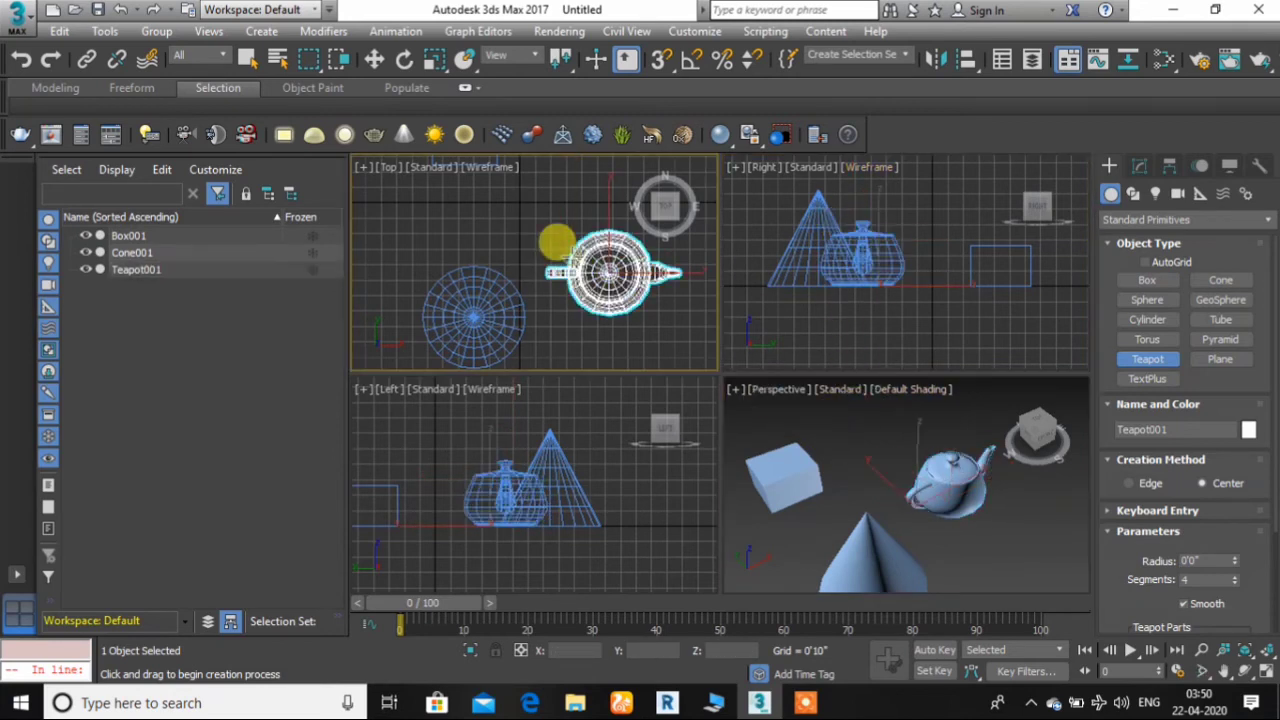
click(776, 448)
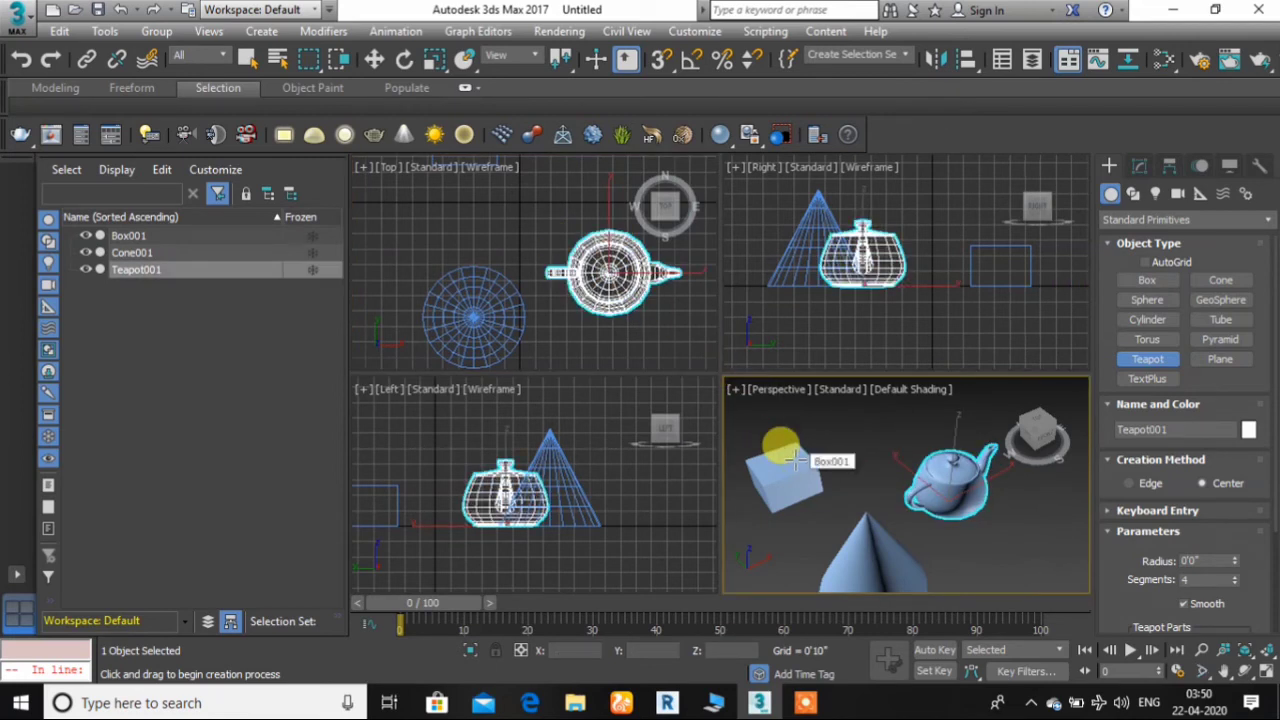
Step: Maximize the Perspective viewport and restore the four-viewport layout, twice
click(1266, 681)
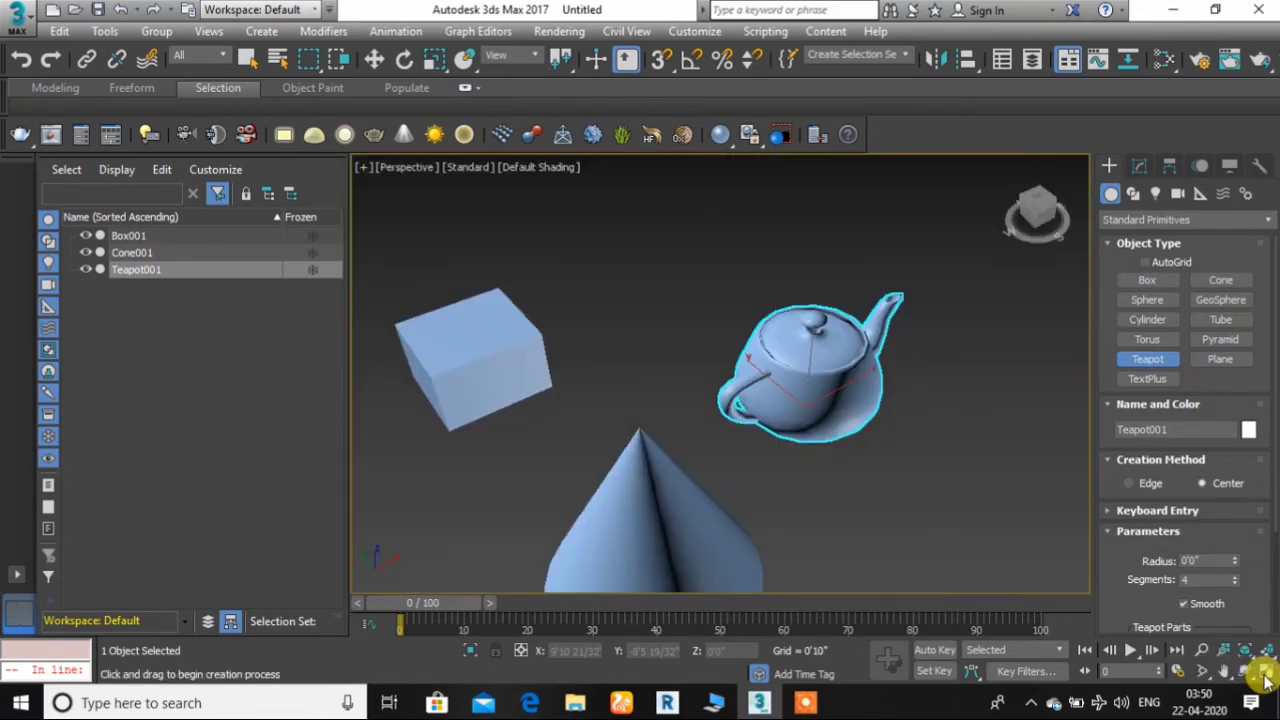
click(1266, 681)
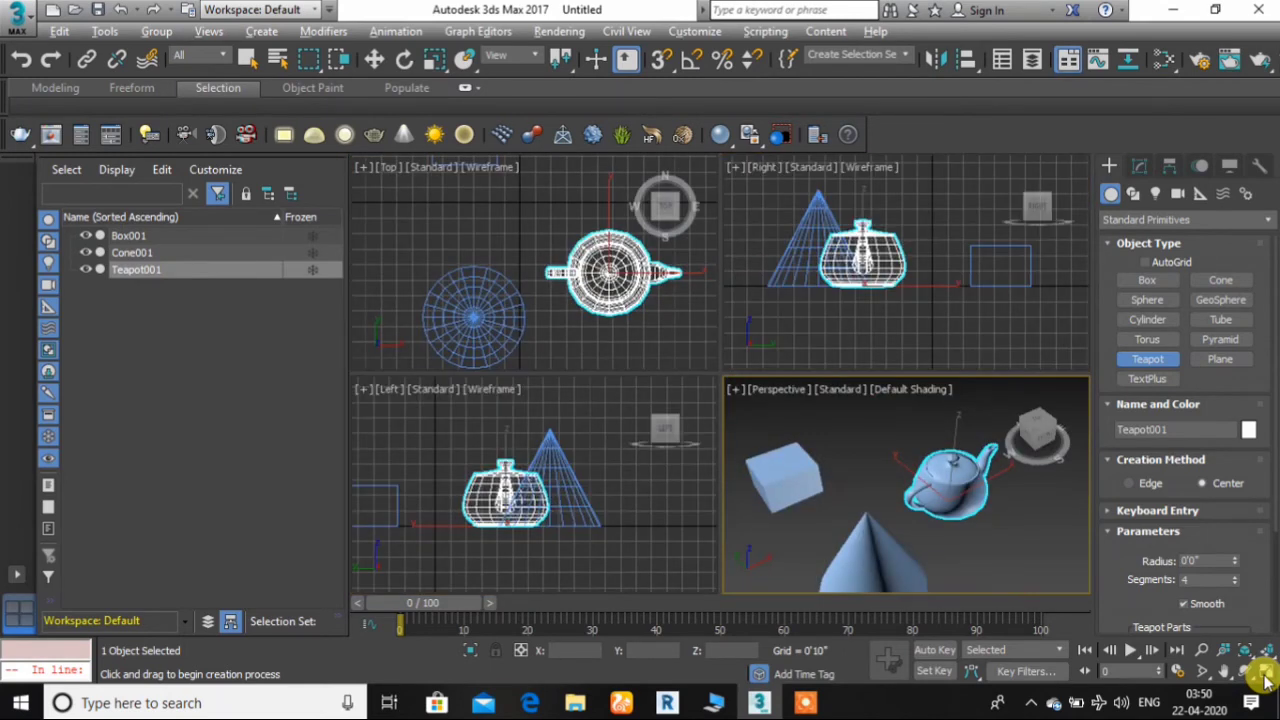
click(1266, 681)
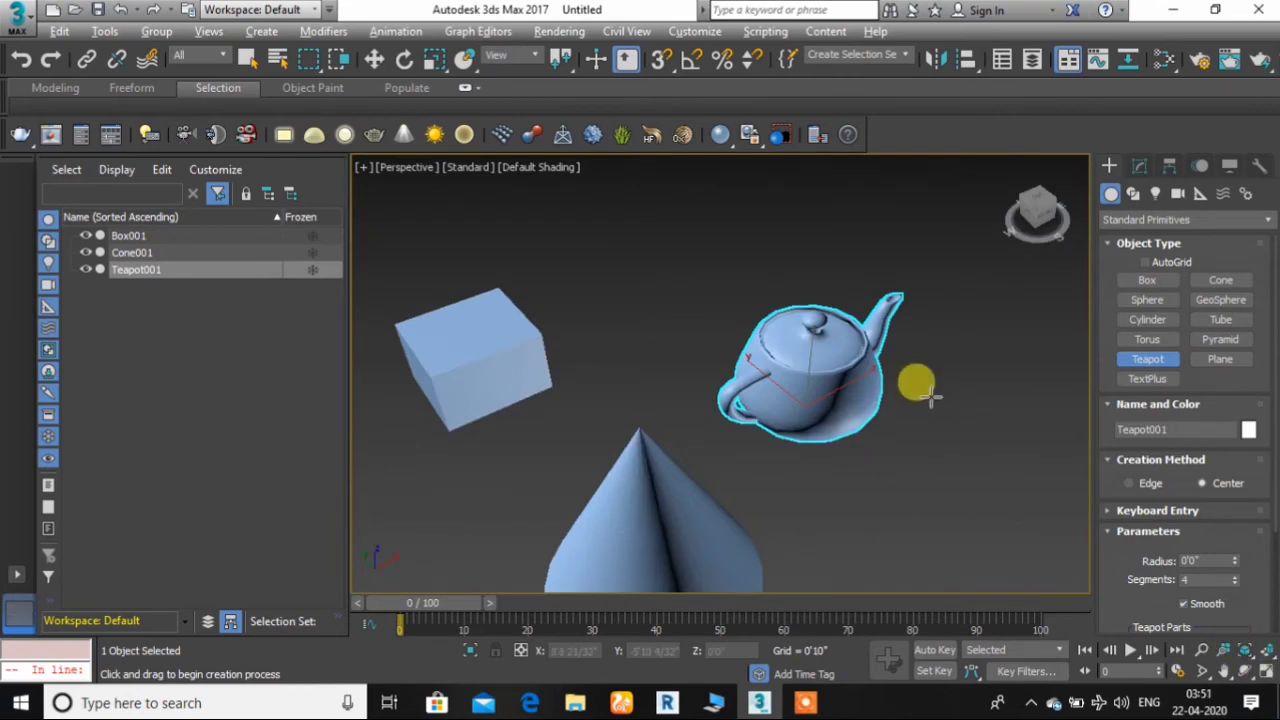
key(alt+w)
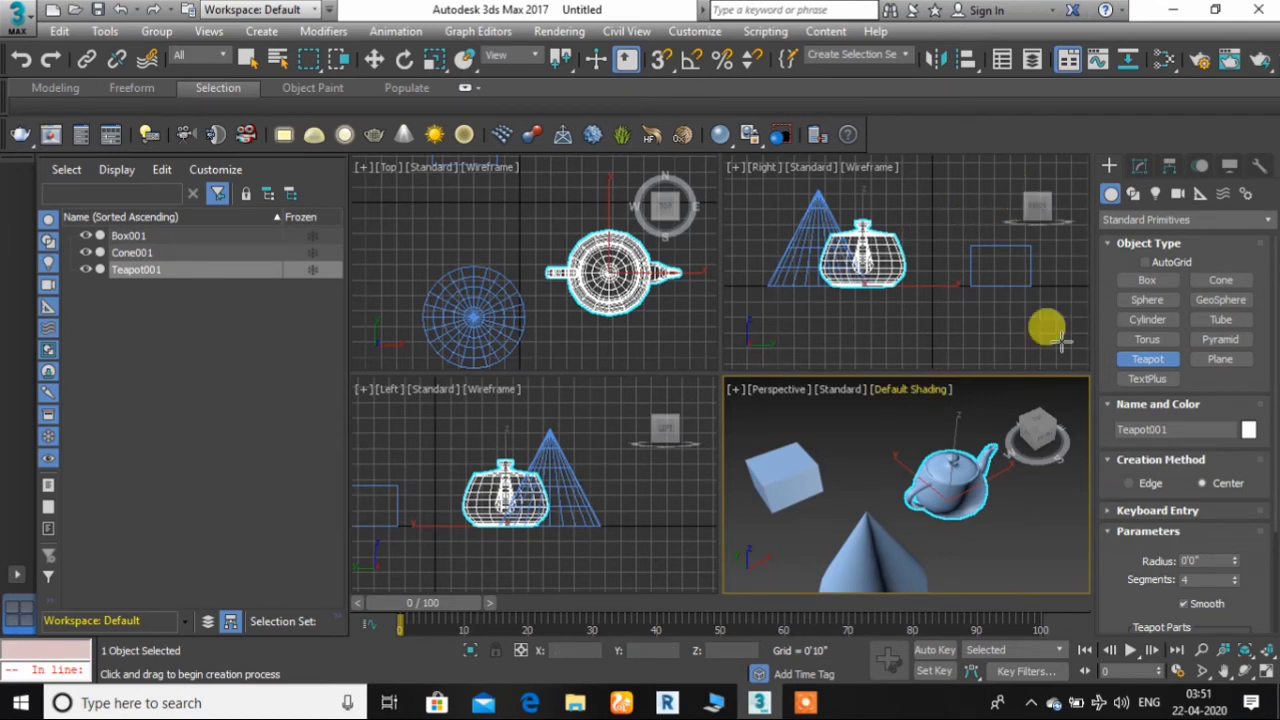
Step: Try the ViewCubes, turning the Perspective viewport to face the front, and make the Top viewport active
click(1025, 195)
drag(1060, 445, 727, 320)
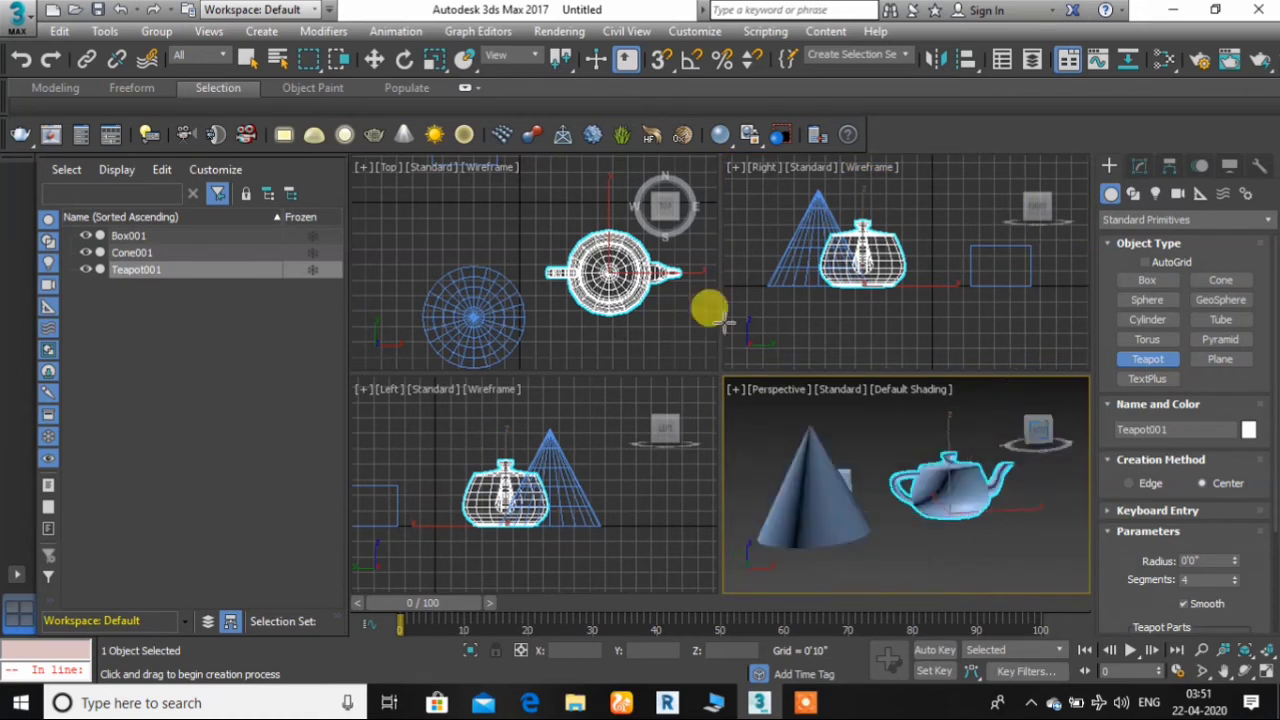
click(672, 215)
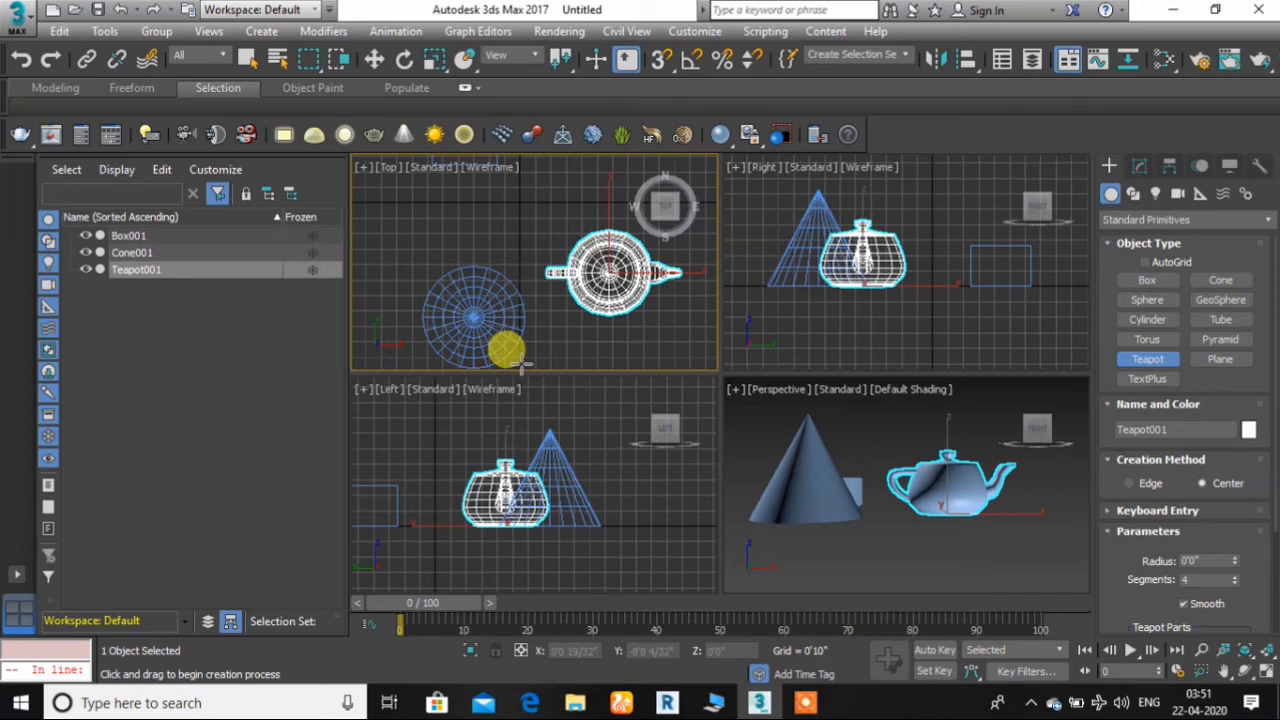
Step: Hide the ViewCube in the viewports and show it again
click(209, 32)
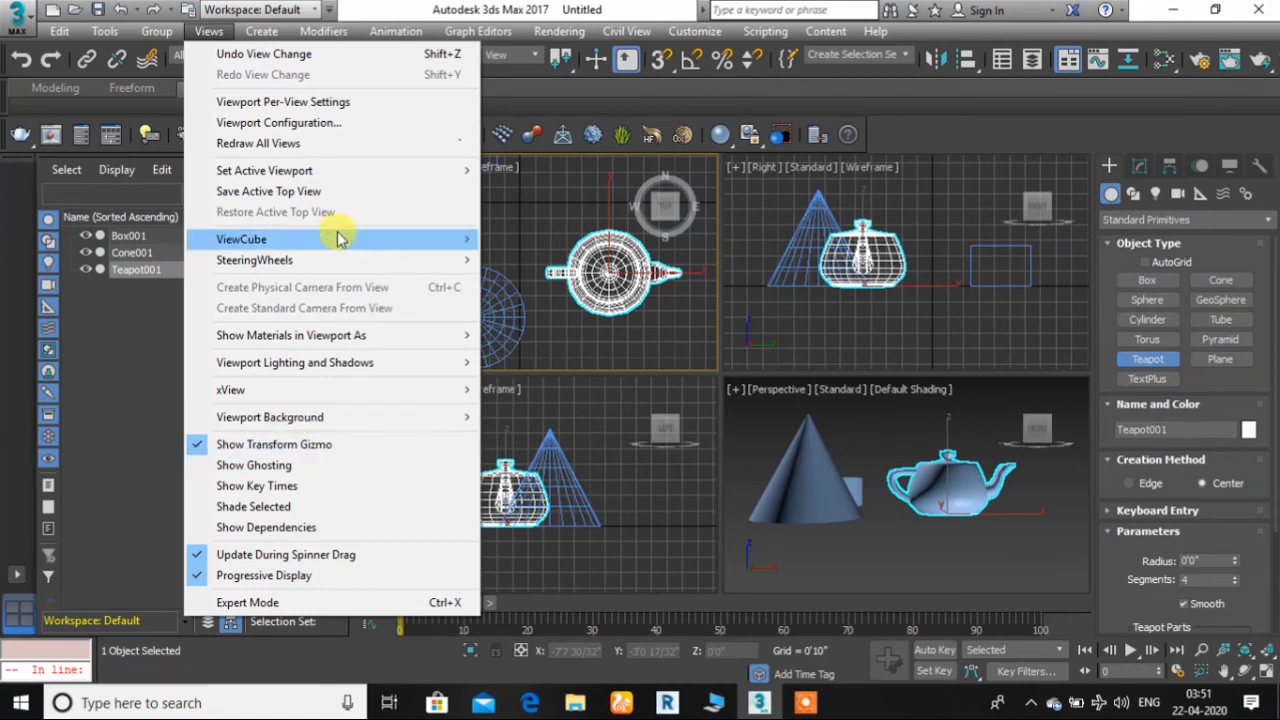
mouse_move(370, 241)
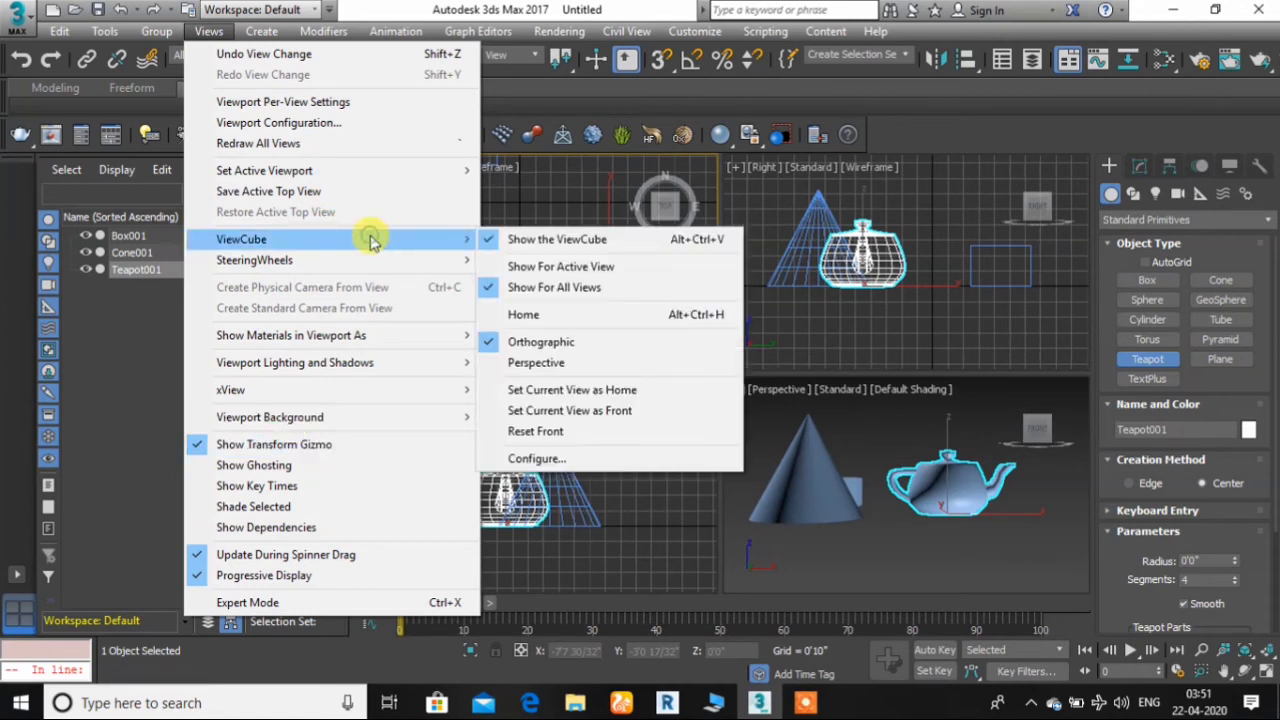
click(578, 245)
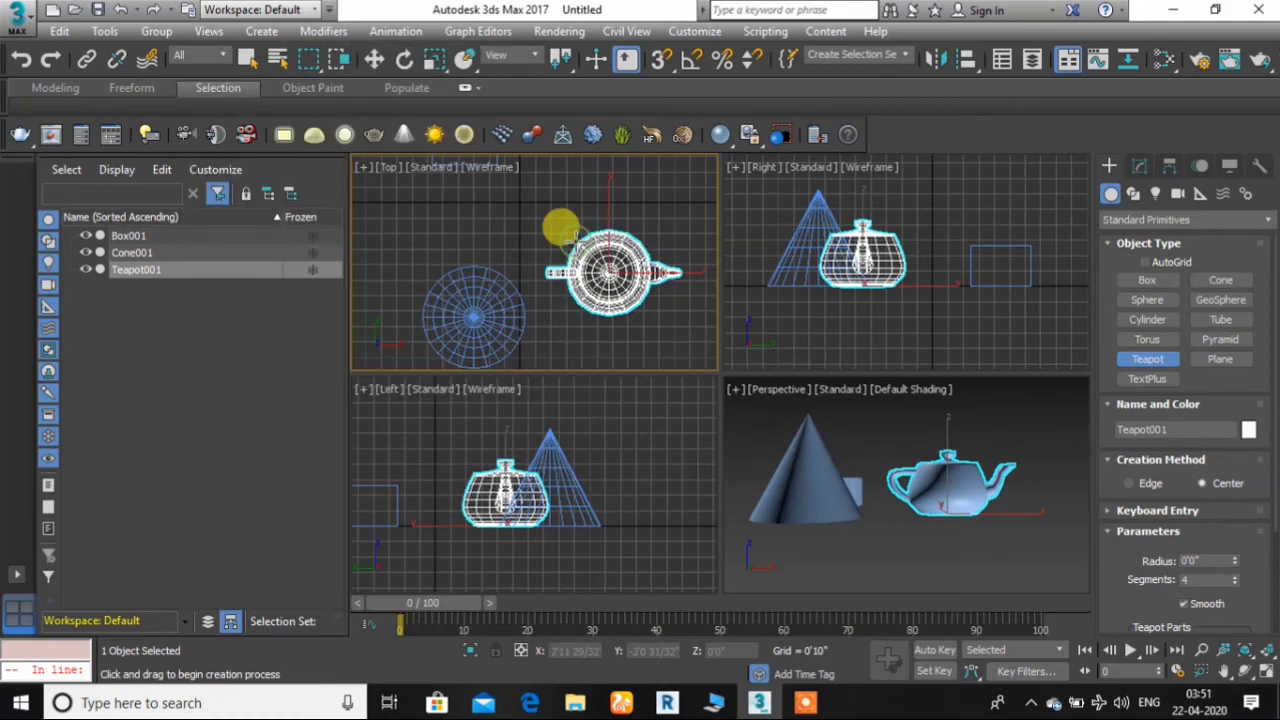
click(209, 31)
mouse_move(394, 240)
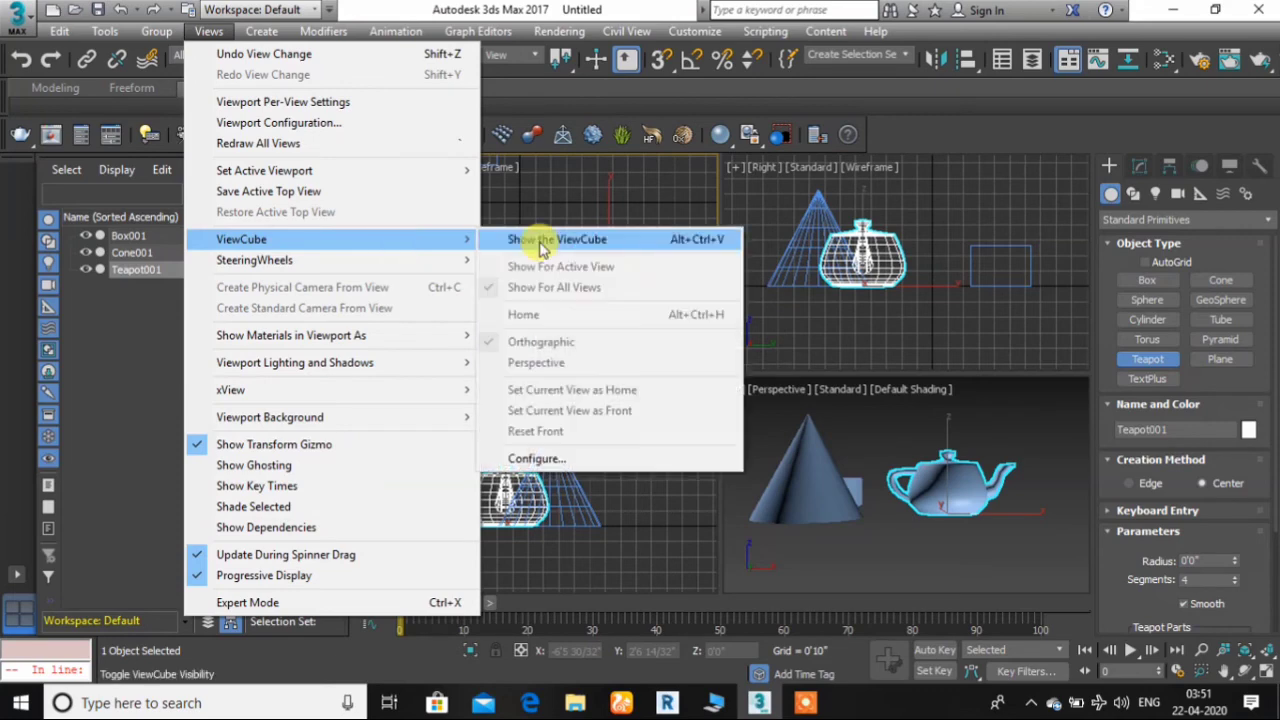
click(525, 237)
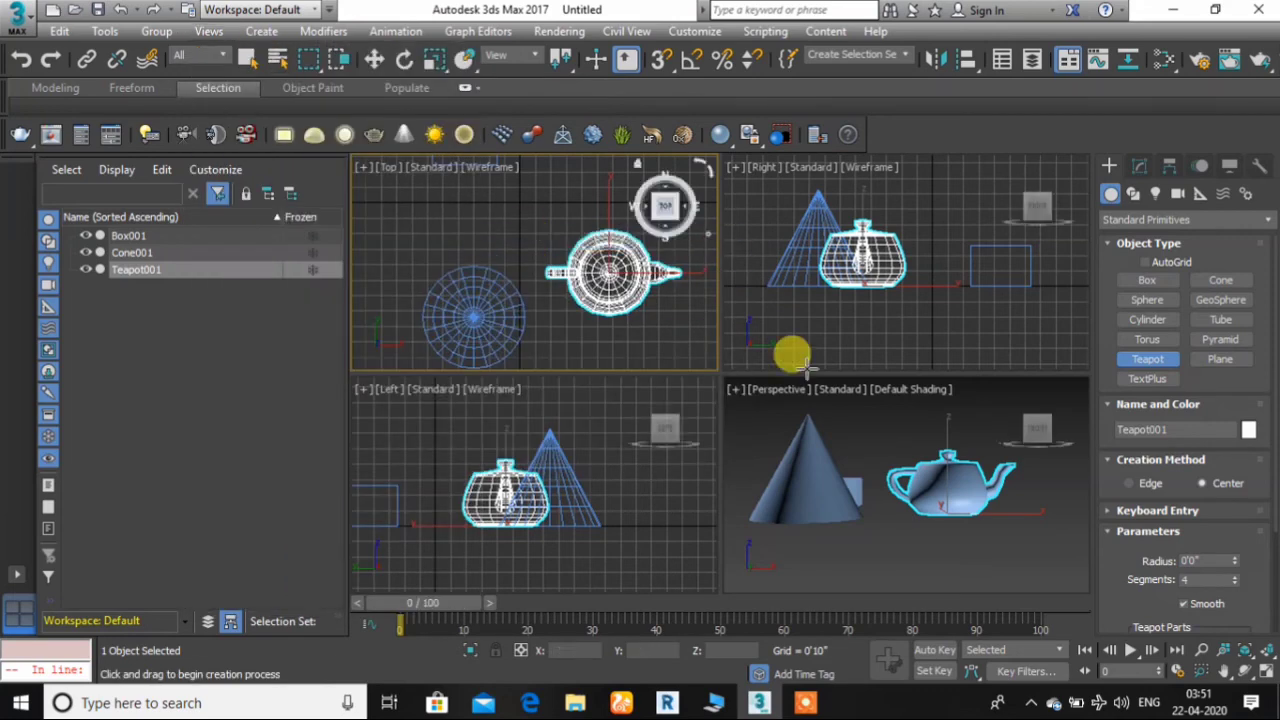
Step: Orbit the Perspective viewport to a raised view of the objects and set it as the ViewCube's home view
click(1020, 505)
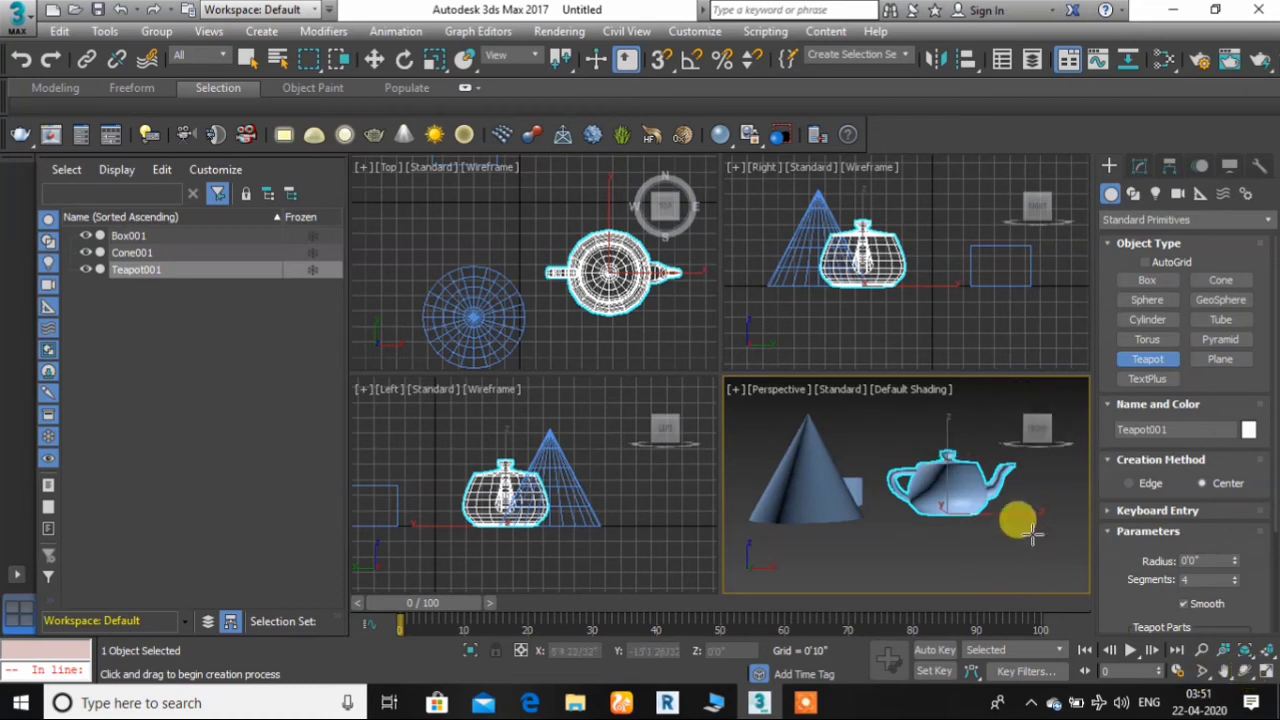
click(1246, 671)
drag(994, 470, 924, 500)
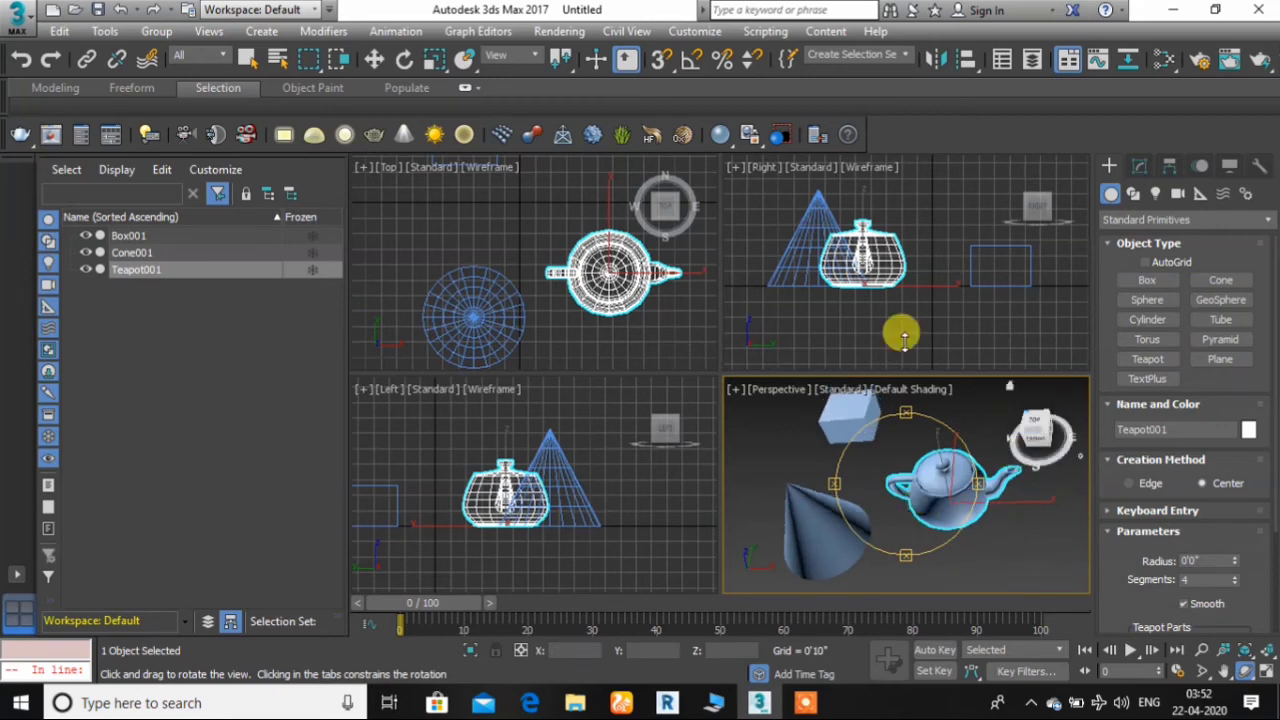
click(209, 32)
click(212, 39)
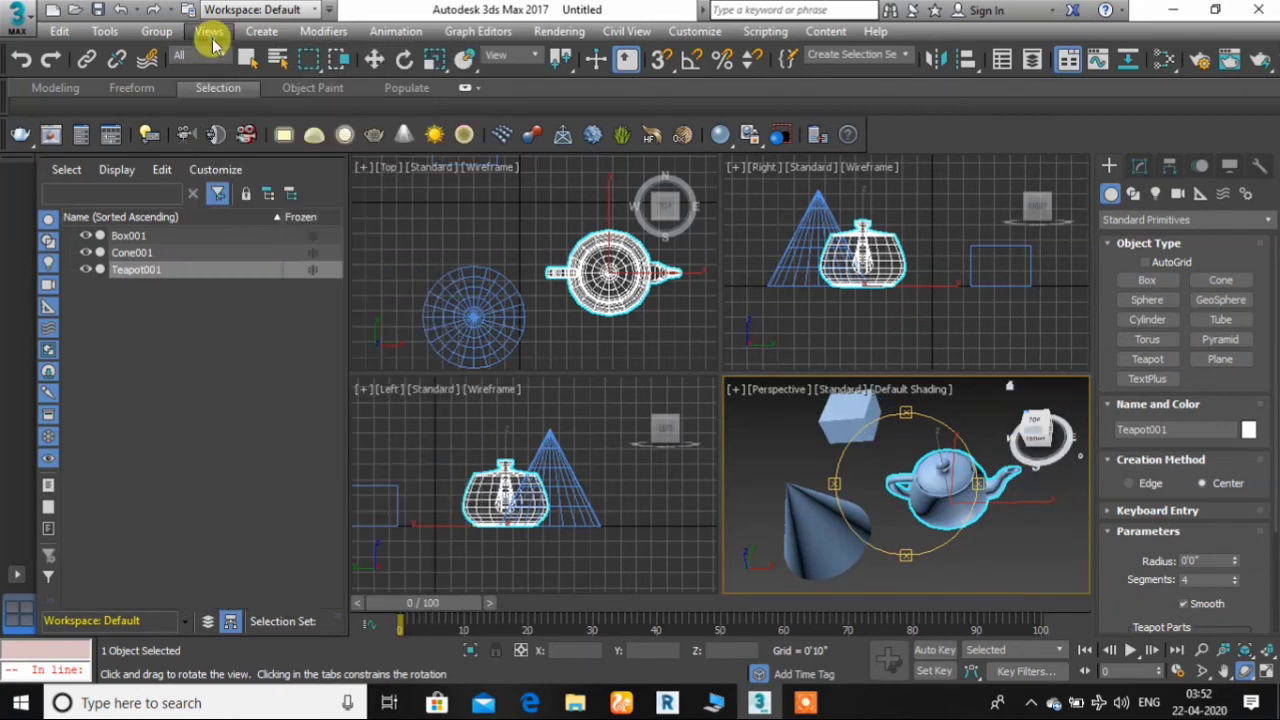
click(213, 40)
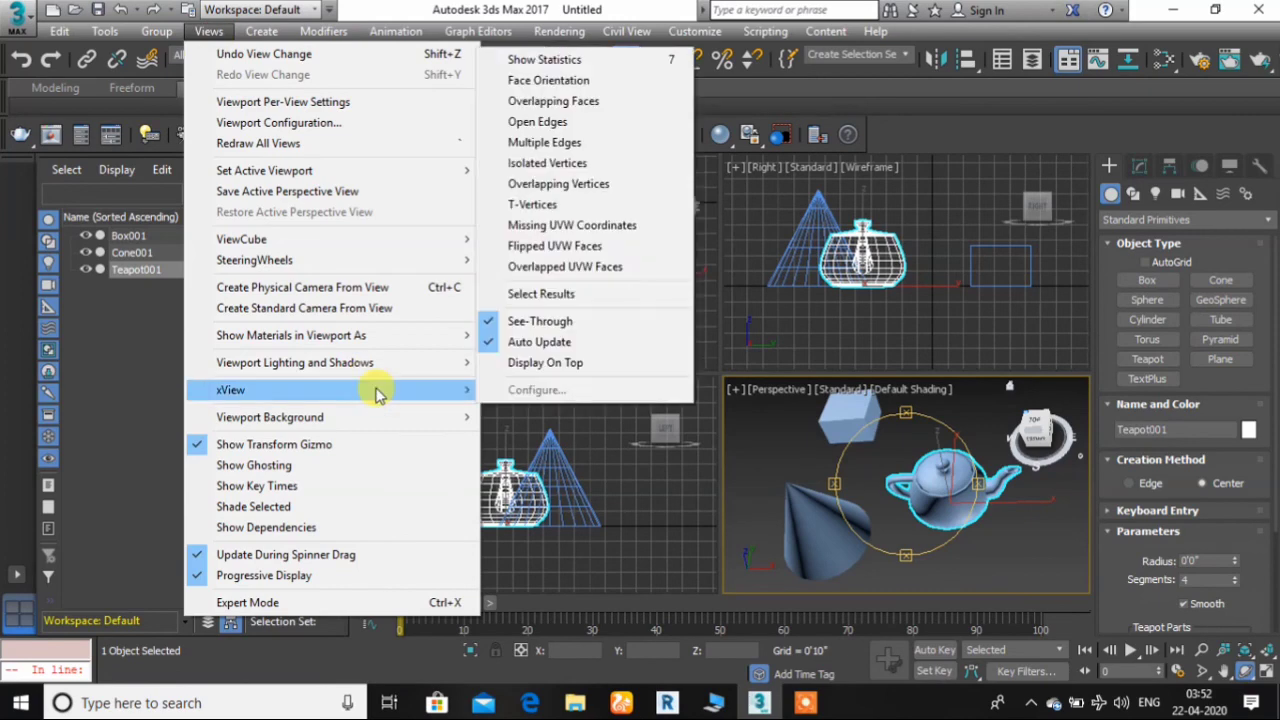
mouse_move(320, 242)
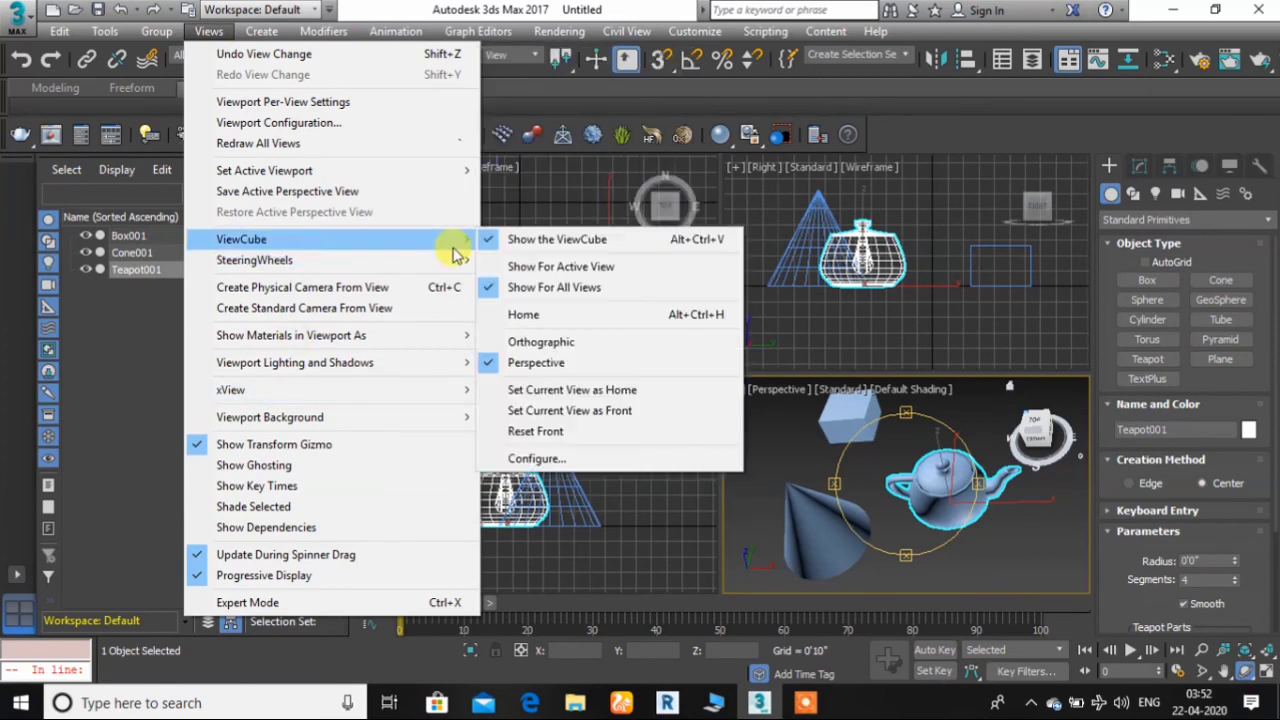
click(614, 401)
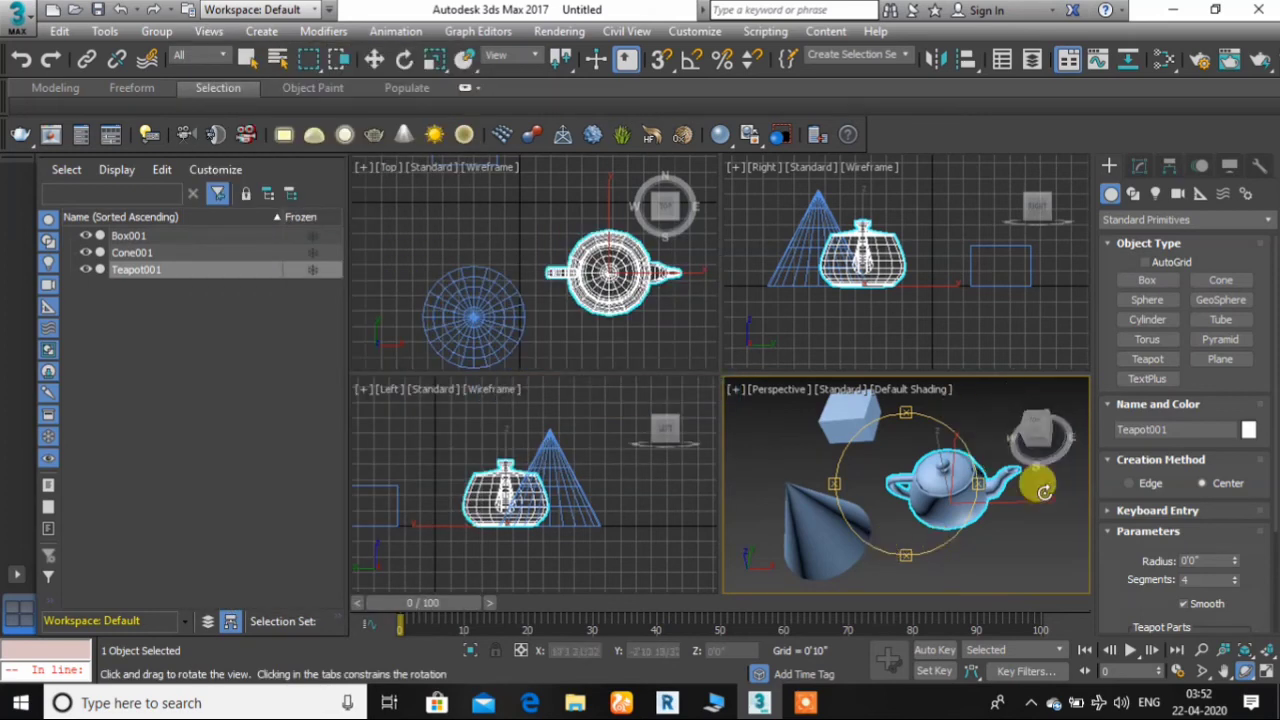
Step: Orbit the Perspective viewport away, switch to the Move tool and return the viewport to its home view
drag(1015, 520, 812, 423)
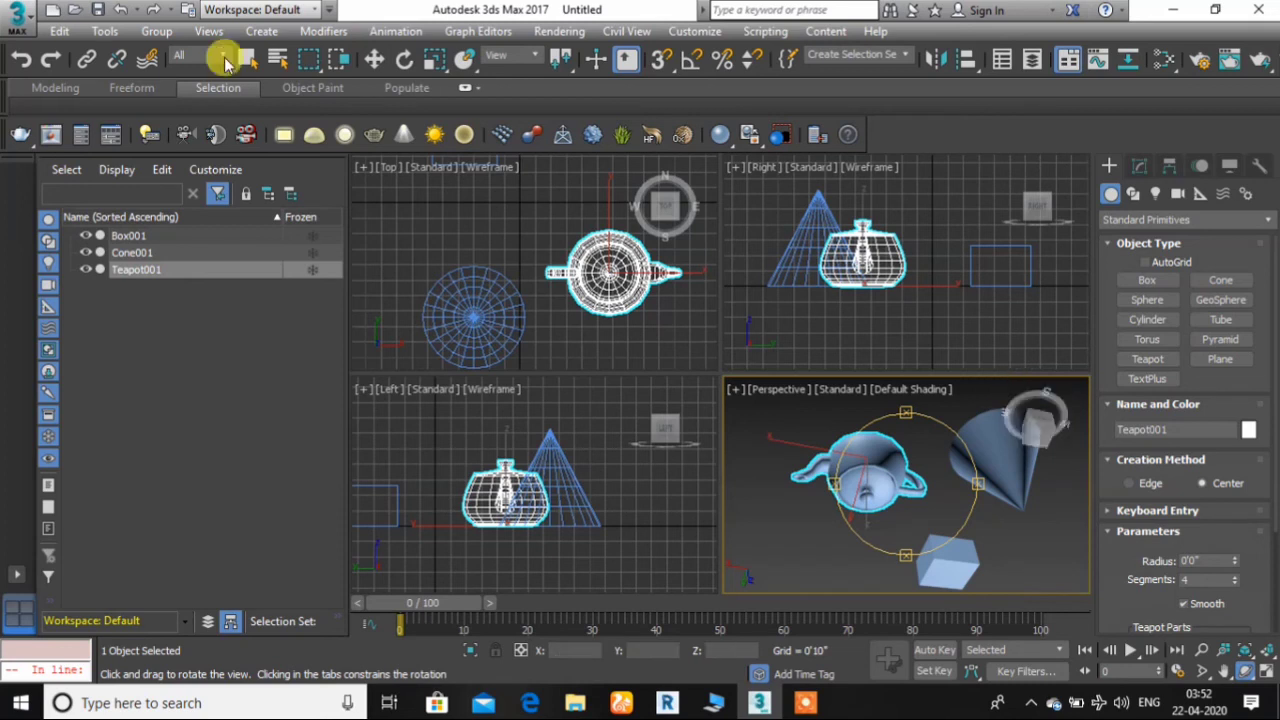
click(373, 60)
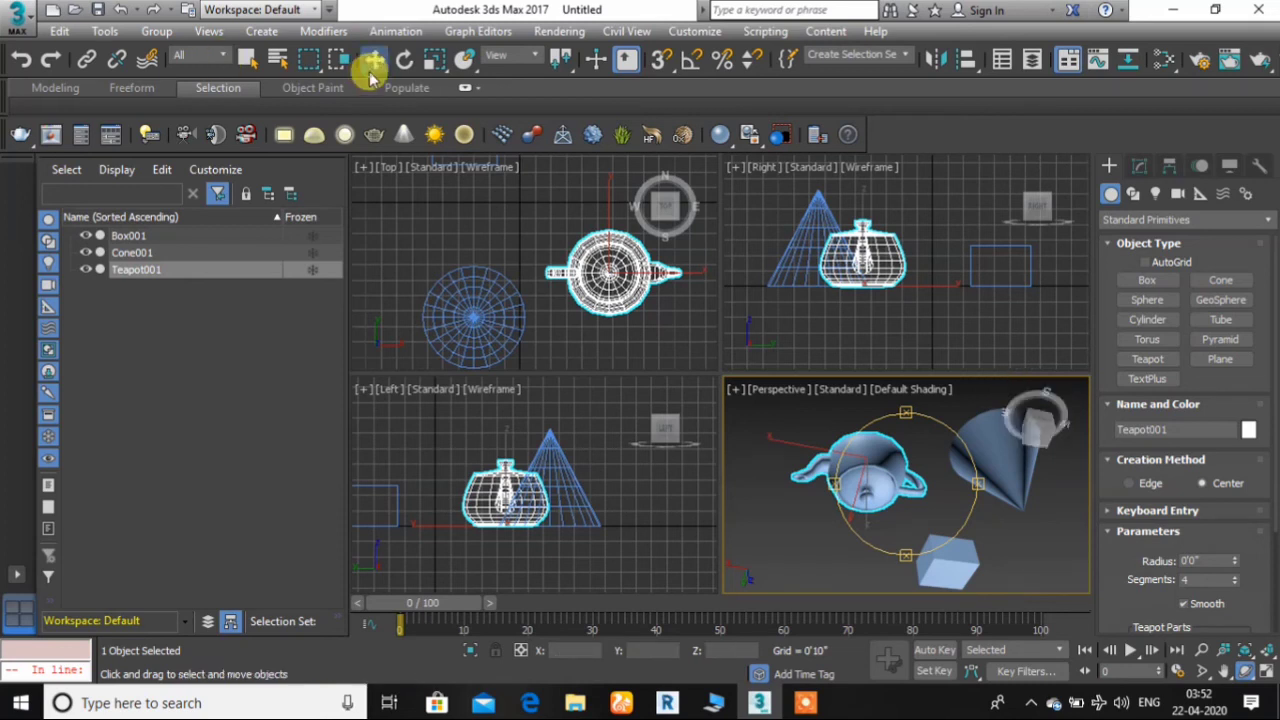
click(1007, 393)
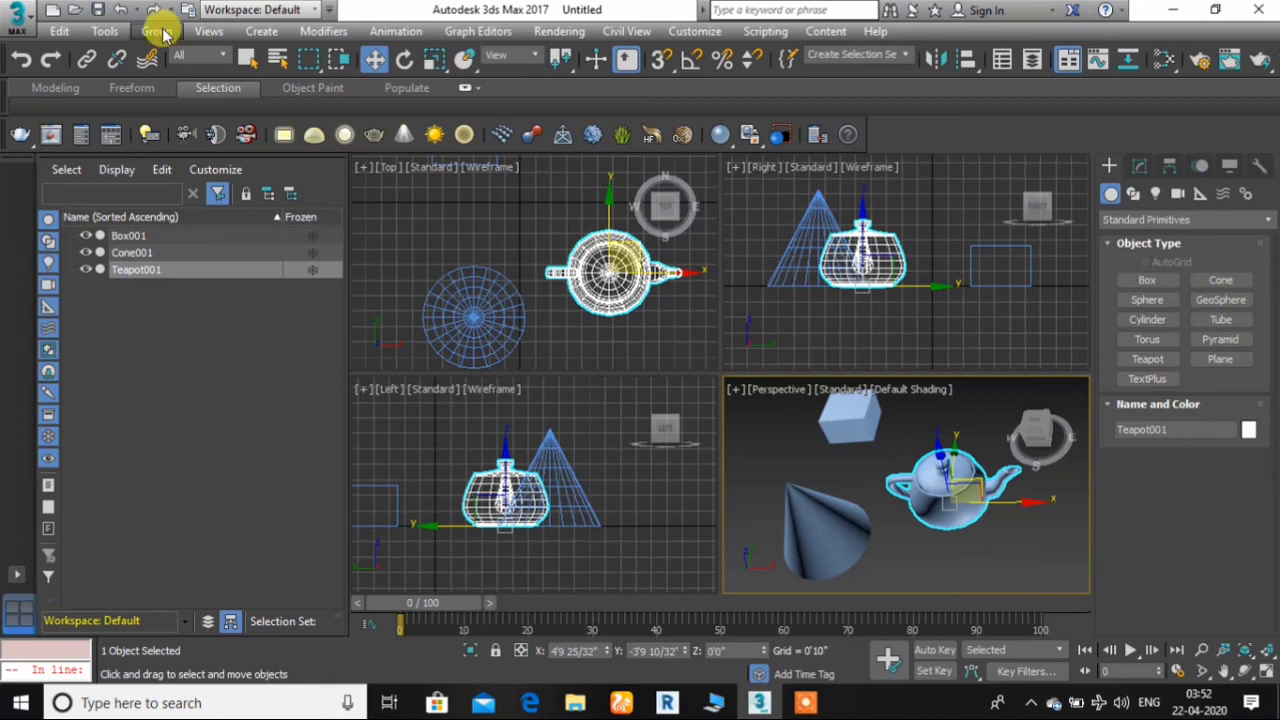
Step: Turn on the SteeringWheels in the viewports
click(205, 33)
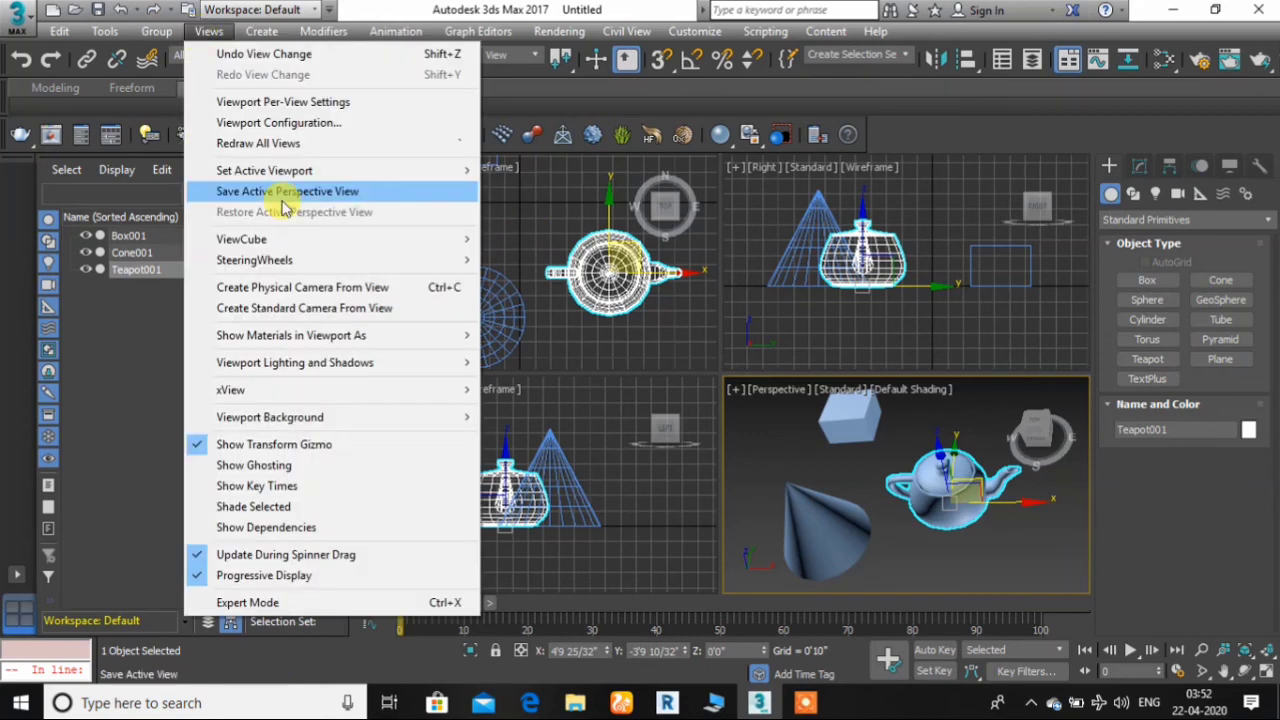
mouse_move(334, 345)
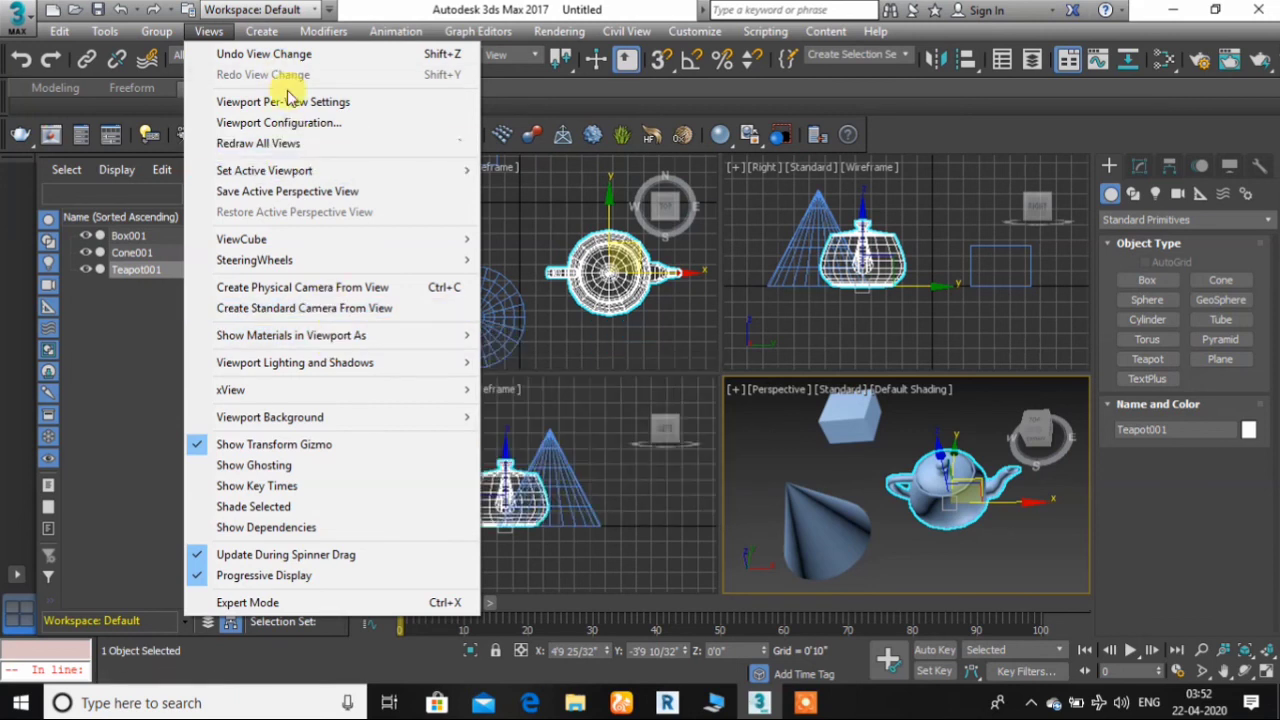
mouse_move(305, 262)
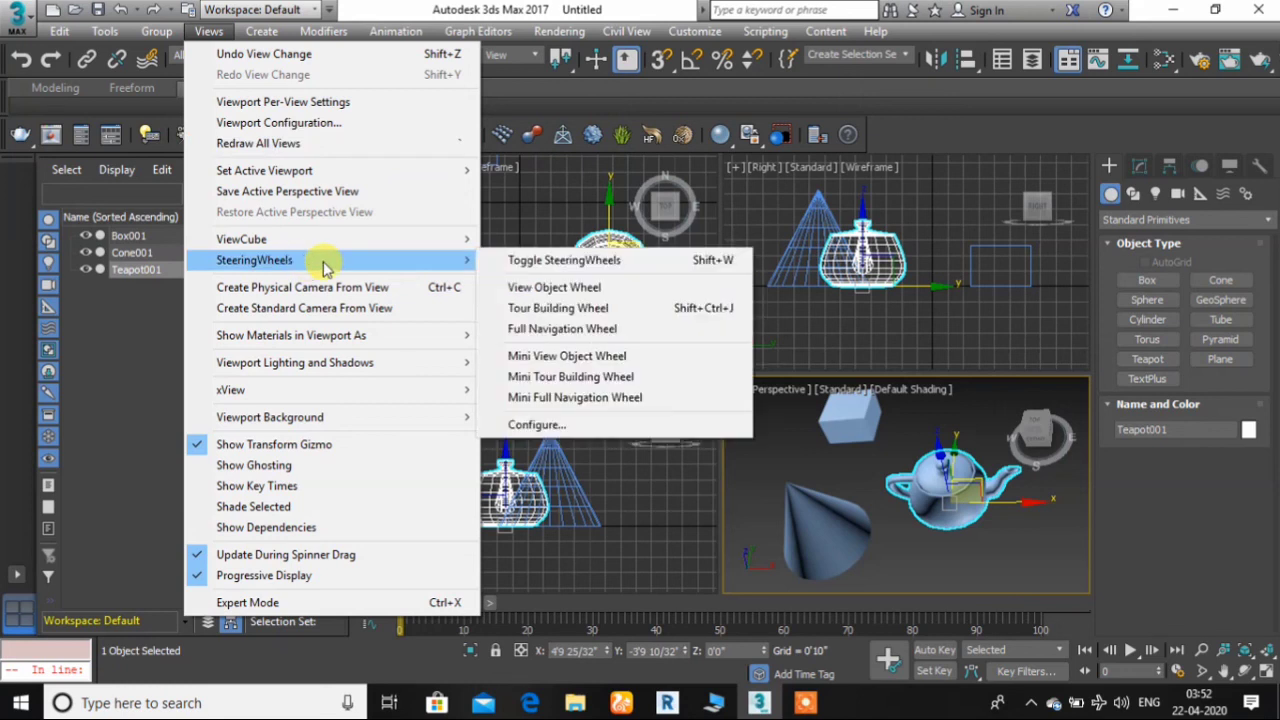
click(587, 268)
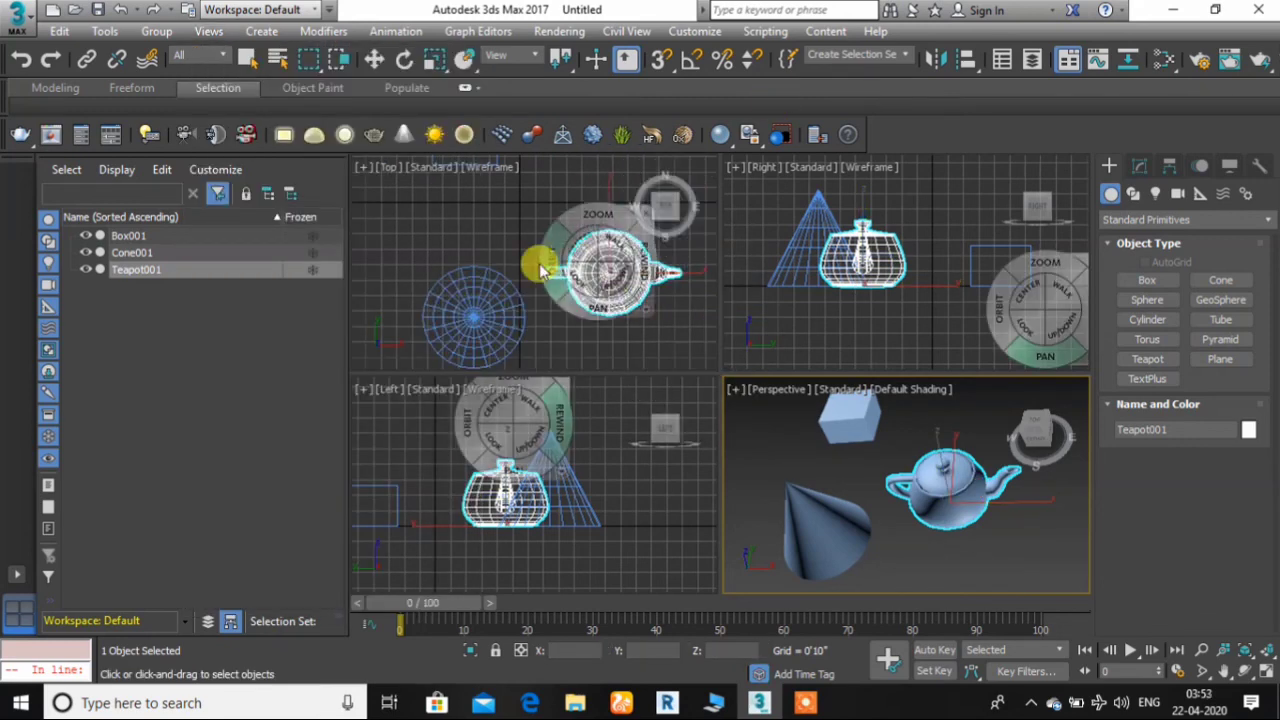
Step: Try the SteeringWheel in the Top viewport, and use it to pan, zoom and orbit the Perspective viewport
drag(537, 265, 538, 260)
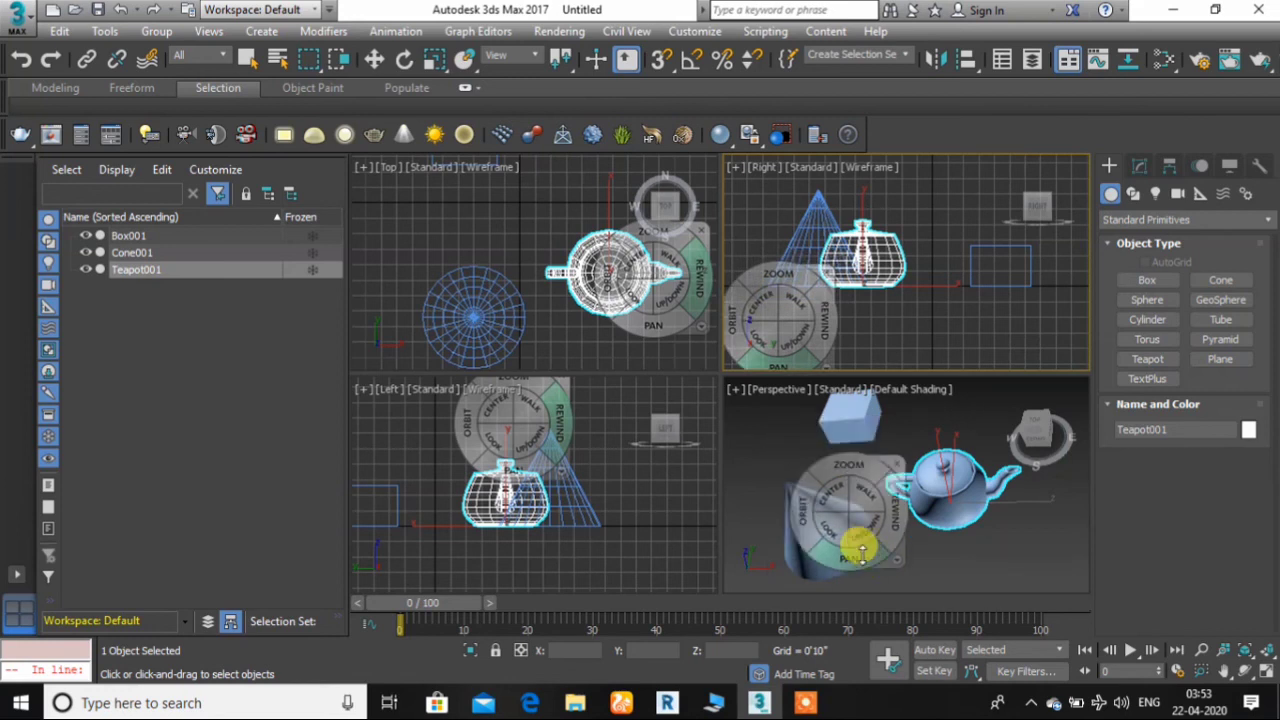
mouse_move(876, 563)
mouse_down()
mouse_move(858, 548)
mouse_move(933, 556)
mouse_move(881, 556)
mouse_up()
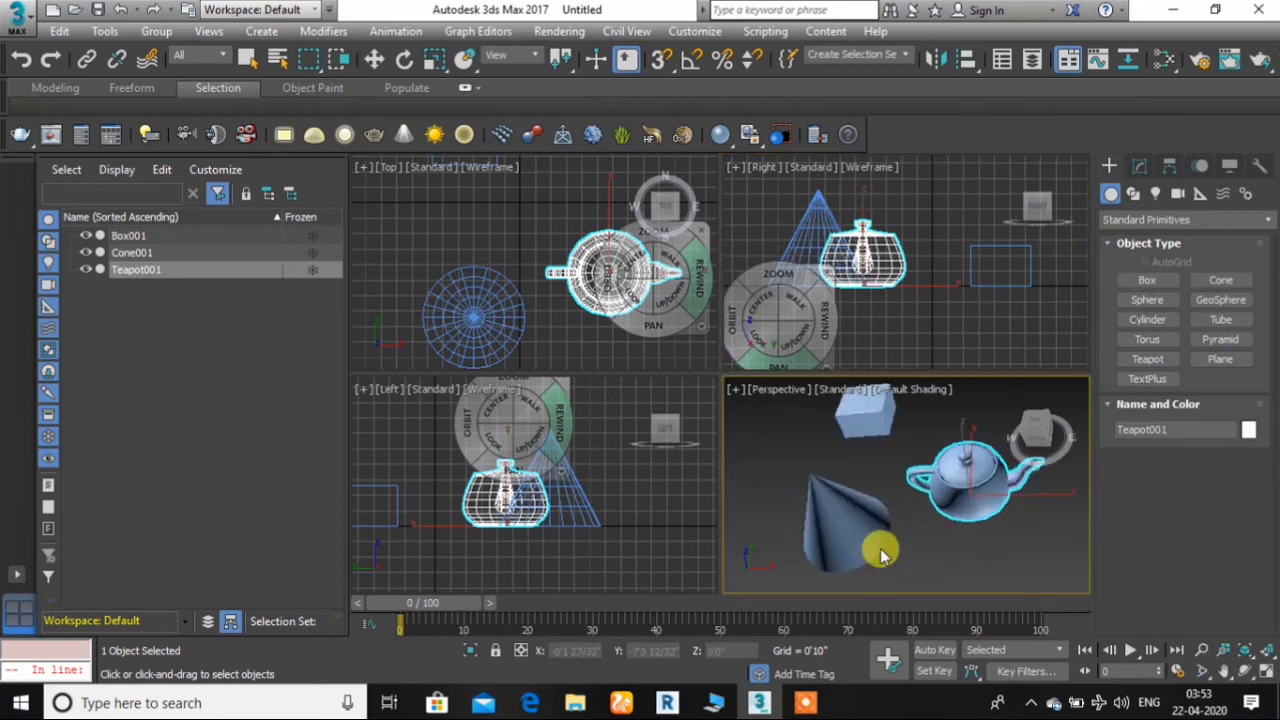
drag(857, 451, 878, 483)
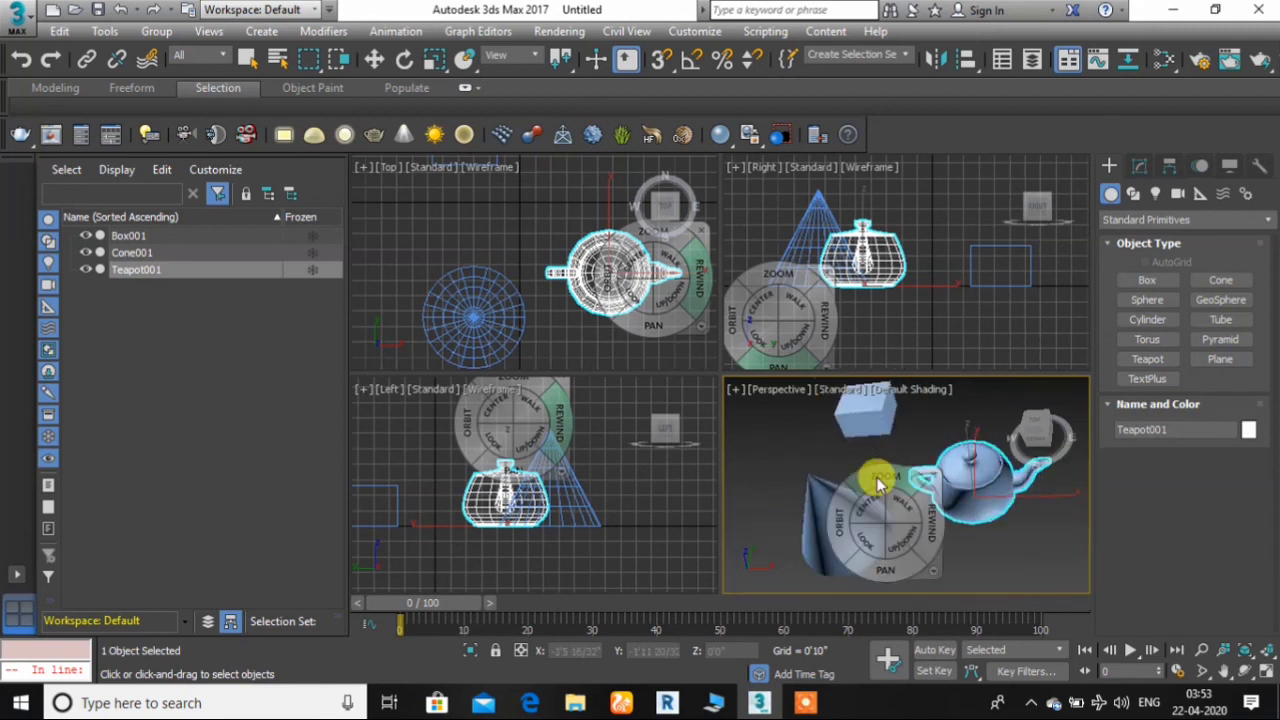
mouse_move(837, 520)
mouse_down()
mouse_move(846, 471)
mouse_move(905, 523)
mouse_move(877, 548)
mouse_move(860, 523)
mouse_move(951, 531)
mouse_move(929, 541)
mouse_up()
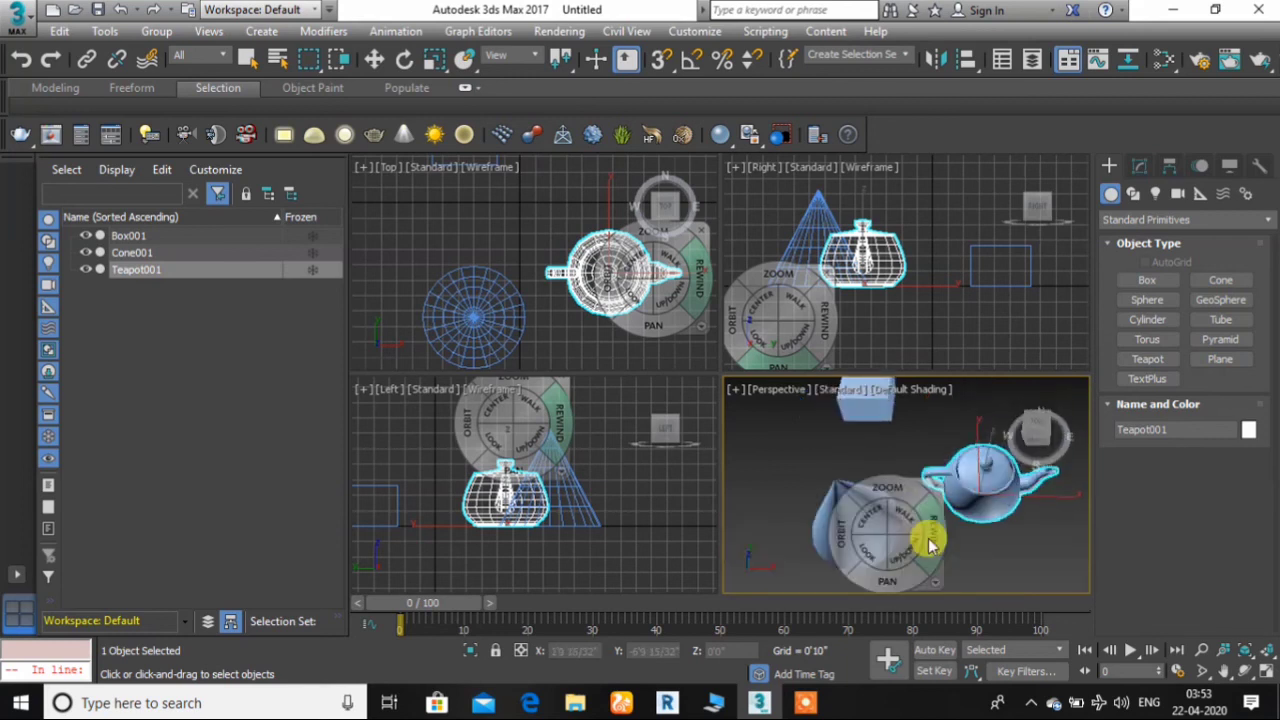